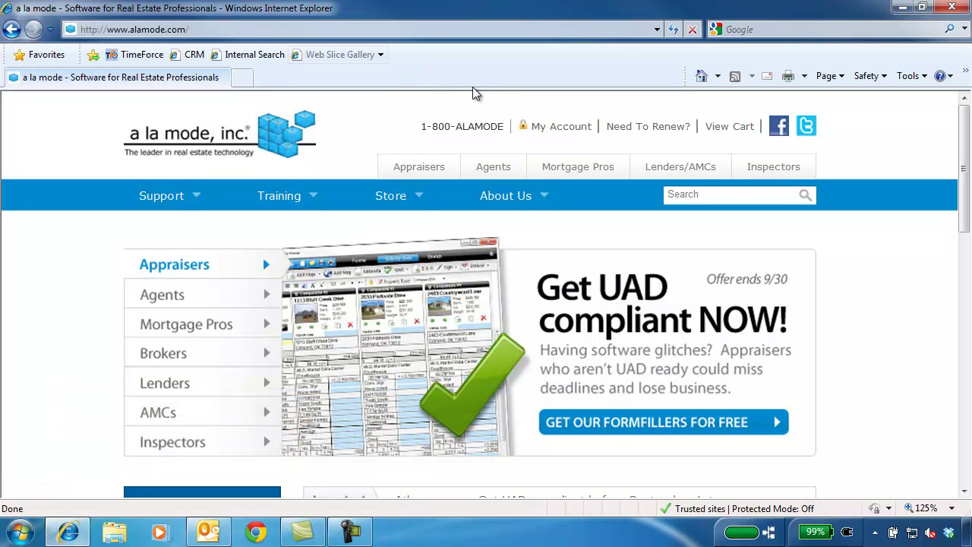
Log in to the a la mode My Account page with the account e-mail and password
{"action": "left_click", "coordinate": [553, 130]}
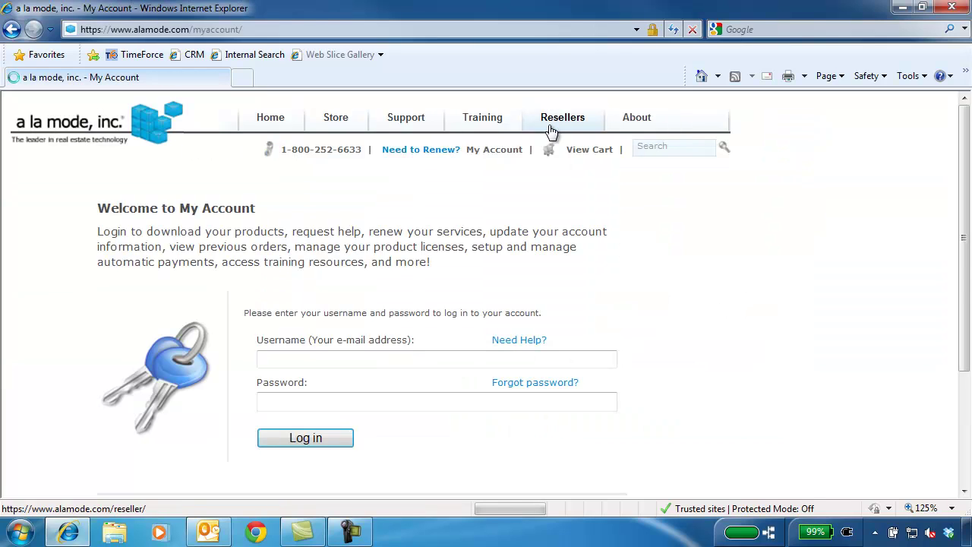
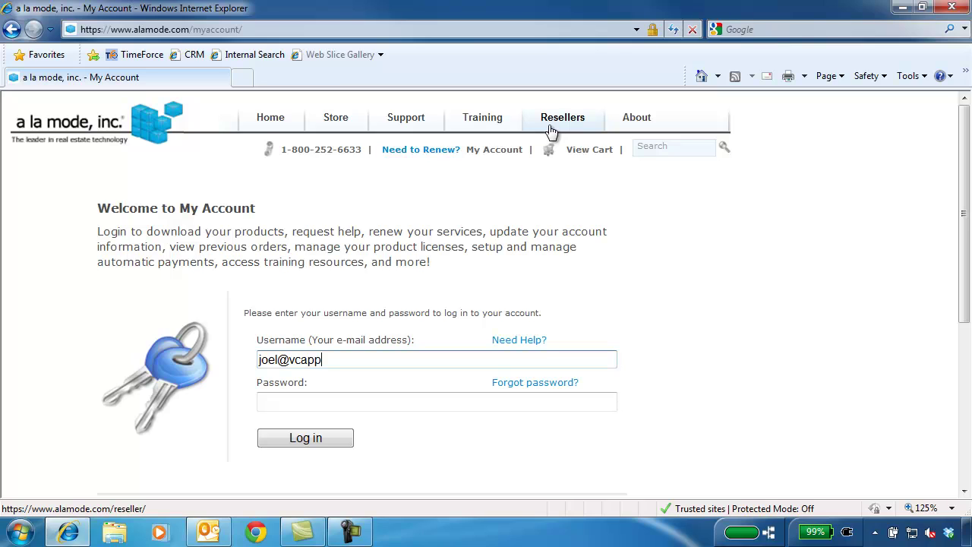
{"action": "key", "text": "Tab"}
{"action": "type", "text": "************"}
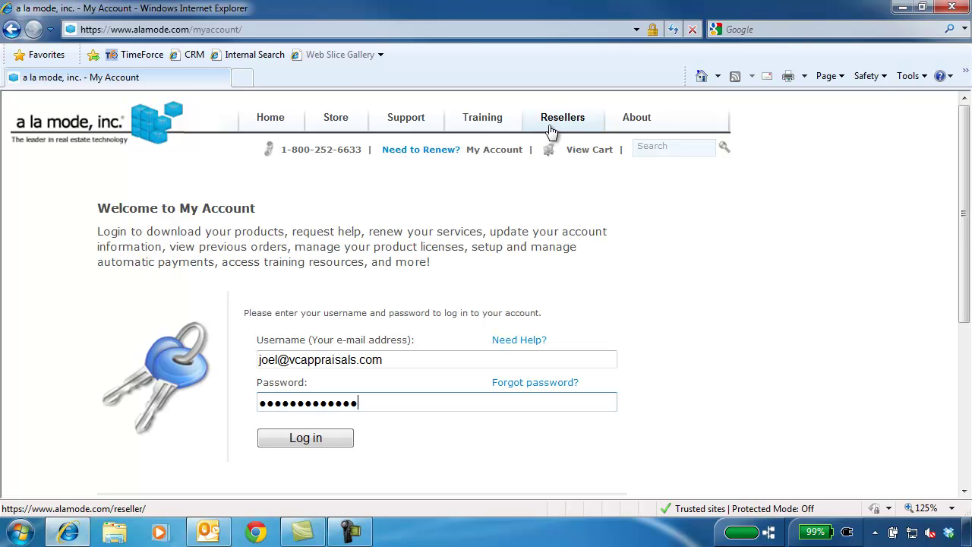
{"action": "left_click", "coordinate": [340, 440]}
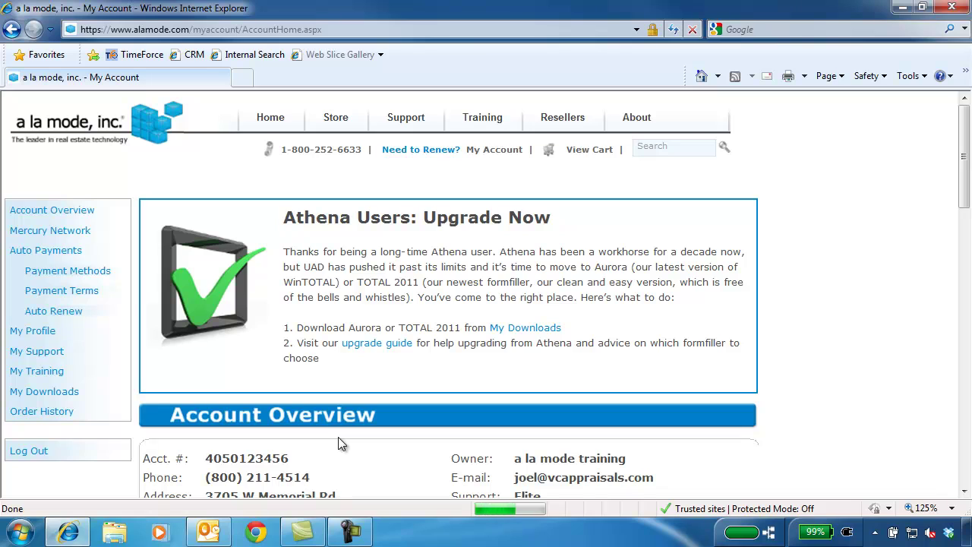
Save the TOTAL 2011 installer TOTAL.exe to the Desktop and view its authorization code
{"action": "left_click", "coordinate": [70, 393]}
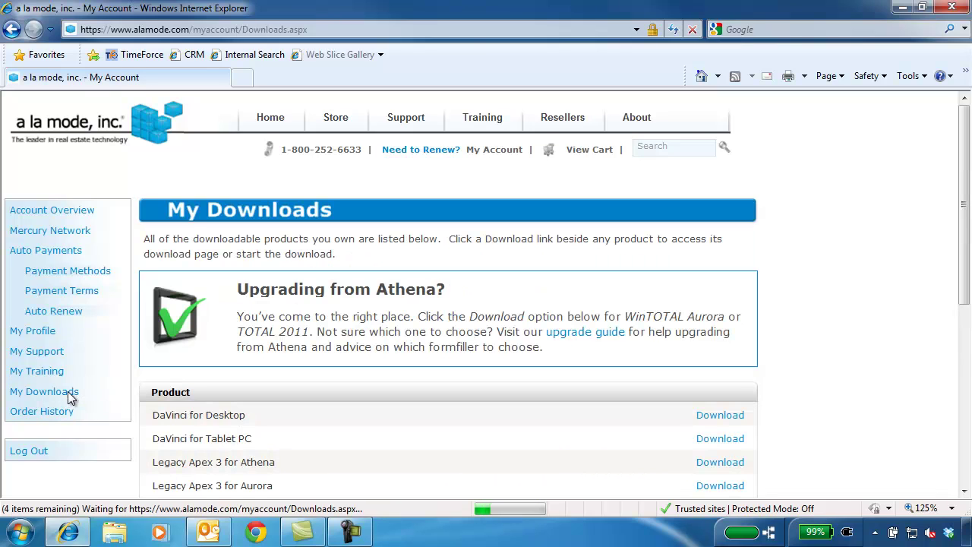
{"action": "left_click_drag", "start_coordinate": [969, 219], "coordinate": [957, 350]}
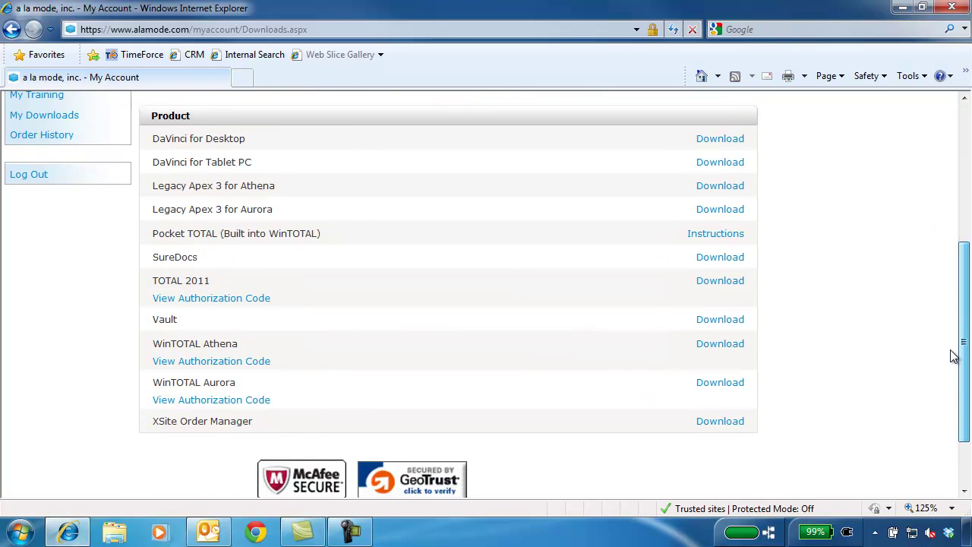
{"action": "left_click", "coordinate": [731, 281]}
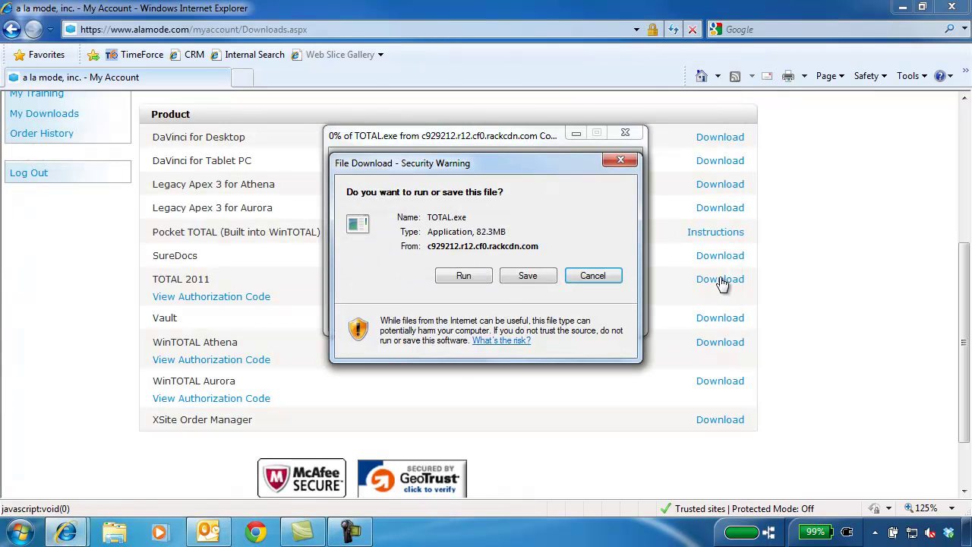
{"action": "left_click", "coordinate": [544, 277]}
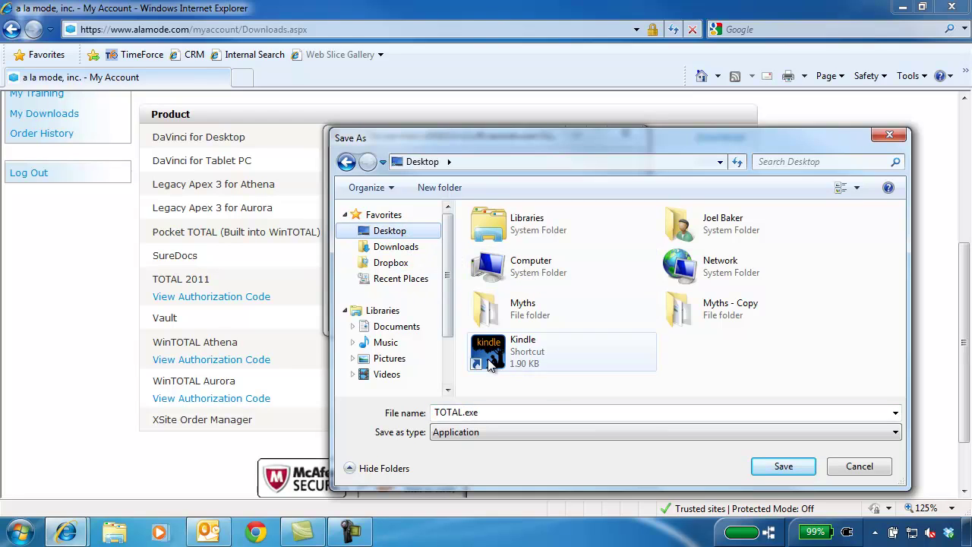
{"action": "left_click", "coordinate": [772, 470]}
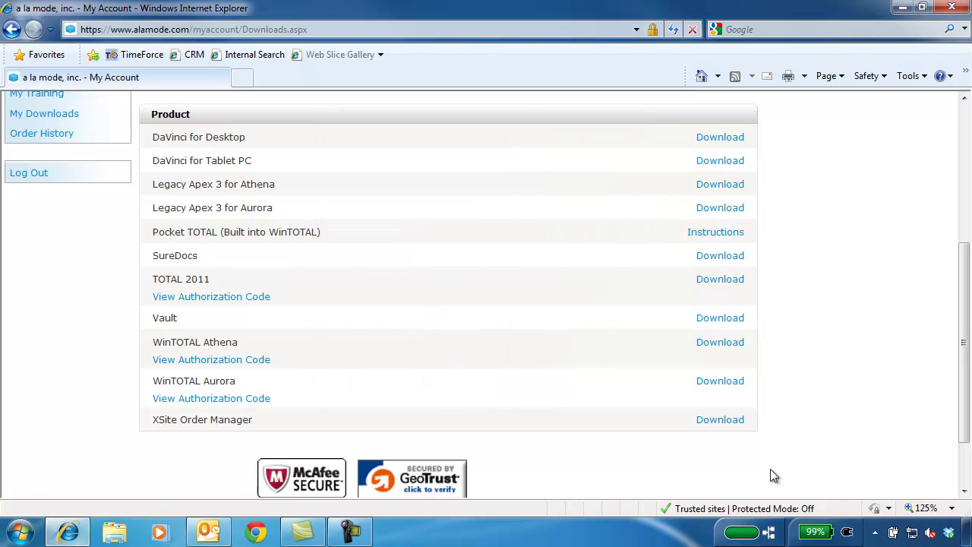
{"action": "left_click", "coordinate": [225, 297]}
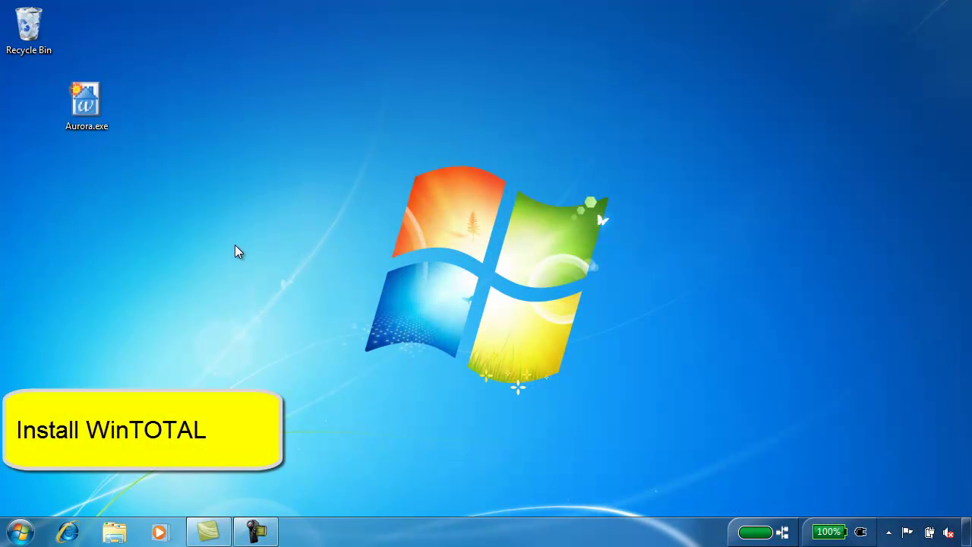
Run Aurora.exe from the desktop so it extracts to C:\AuroraCD and opens the Setup Wizard
{"action": "double_click", "coordinate": [87, 111]}
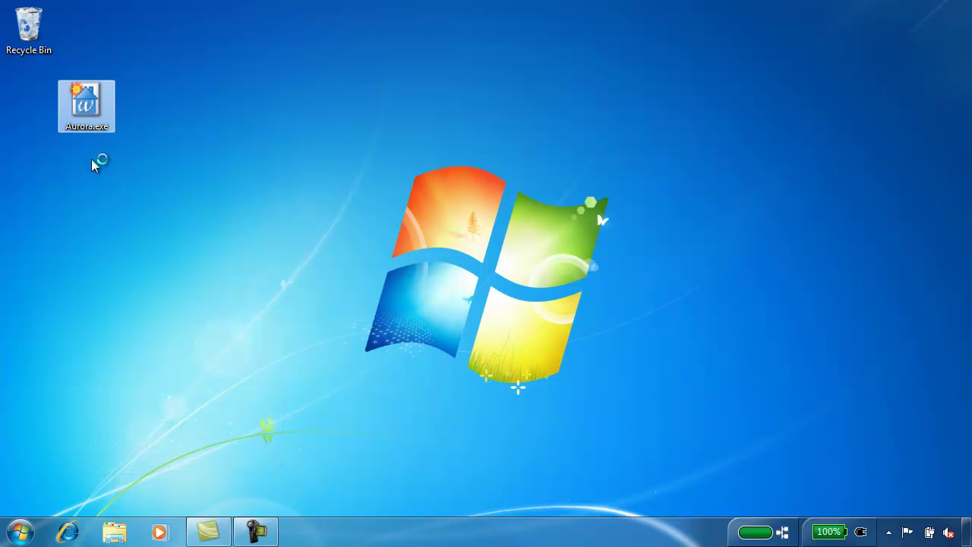
{"action": "left_click", "coordinate": [545, 288]}
{"action": "left_click", "coordinate": [554, 392]}
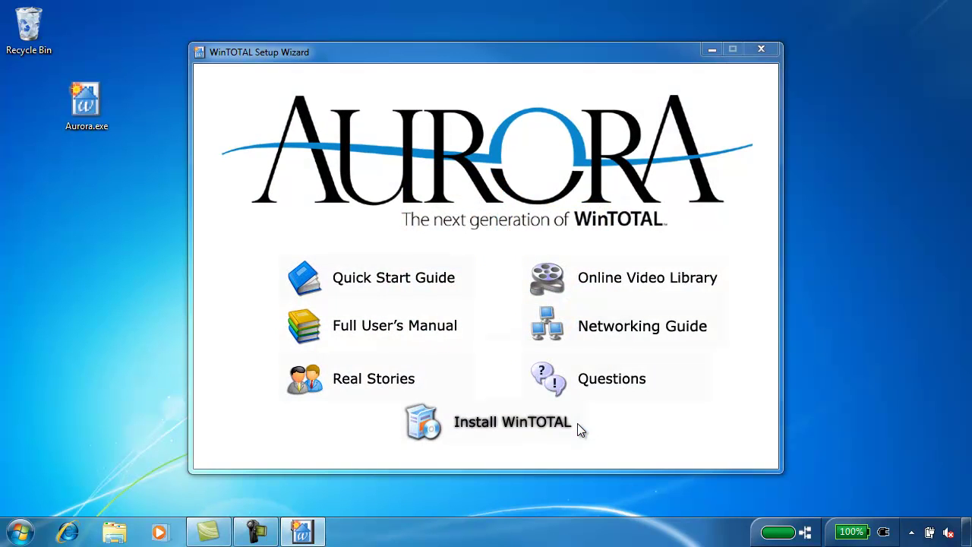
Start the WinTOTAL install and accept installing Microsoft SQL Express first
{"action": "left_click", "coordinate": [509, 430]}
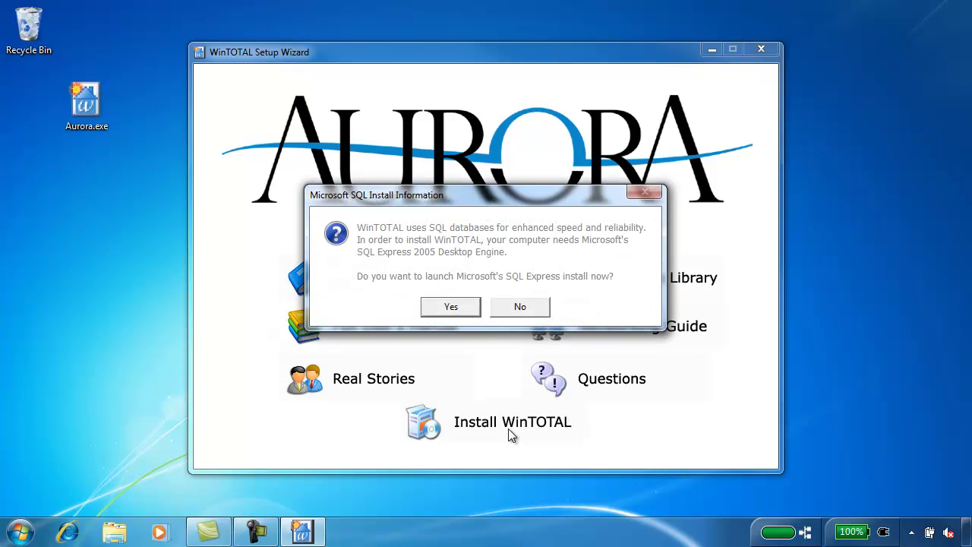
{"action": "left_click", "coordinate": [450, 308]}
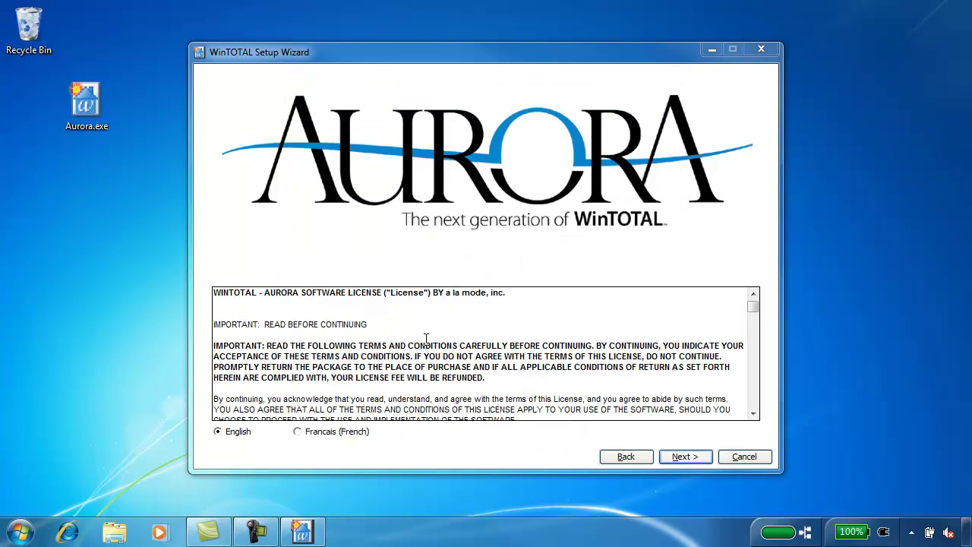
Accept the license and install into the default C:\a la mode\WinTOTAL directory
{"action": "left_click", "coordinate": [683, 459]}
{"action": "left_click", "coordinate": [683, 459]}
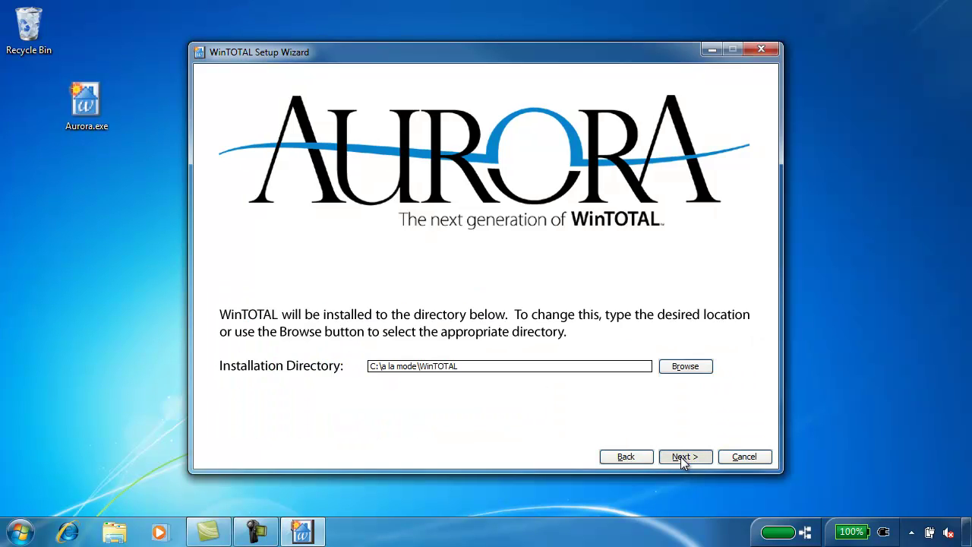
{"action": "left_click", "coordinate": [682, 458]}
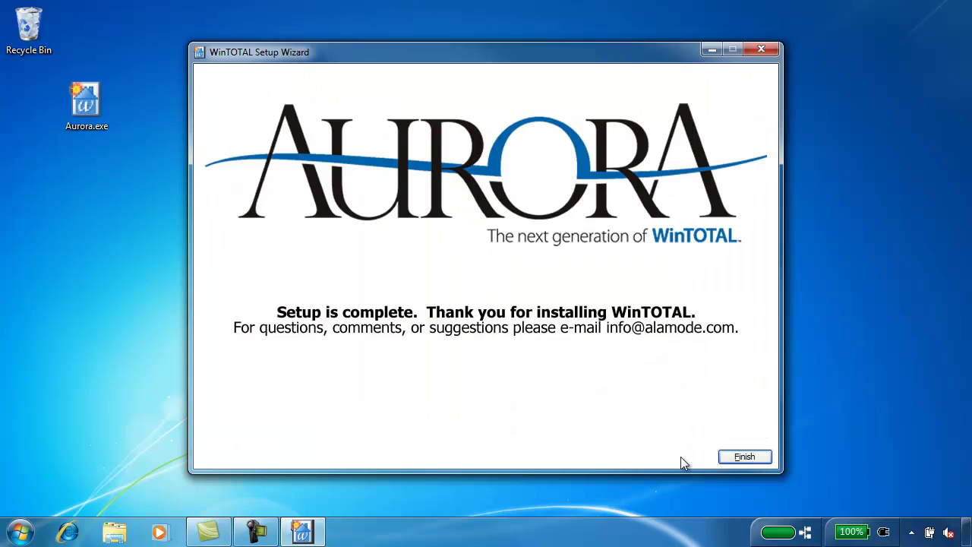
Close the finished setup wizard, move Aurora.exe to the Recycle Bin, and launch WinTOTAL
{"action": "left_click", "coordinate": [737, 460]}
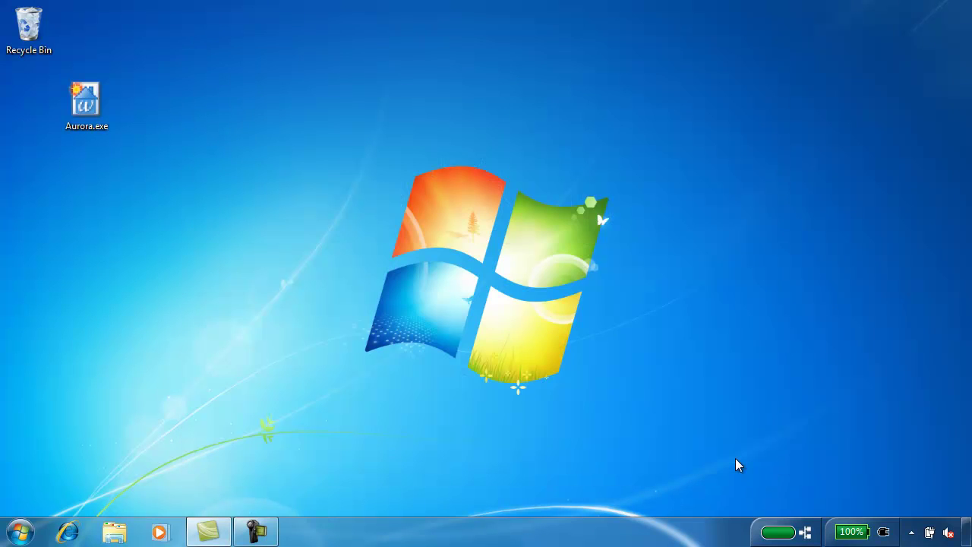
{"action": "left_click_drag", "start_coordinate": [85, 125], "coordinate": [39, 41]}
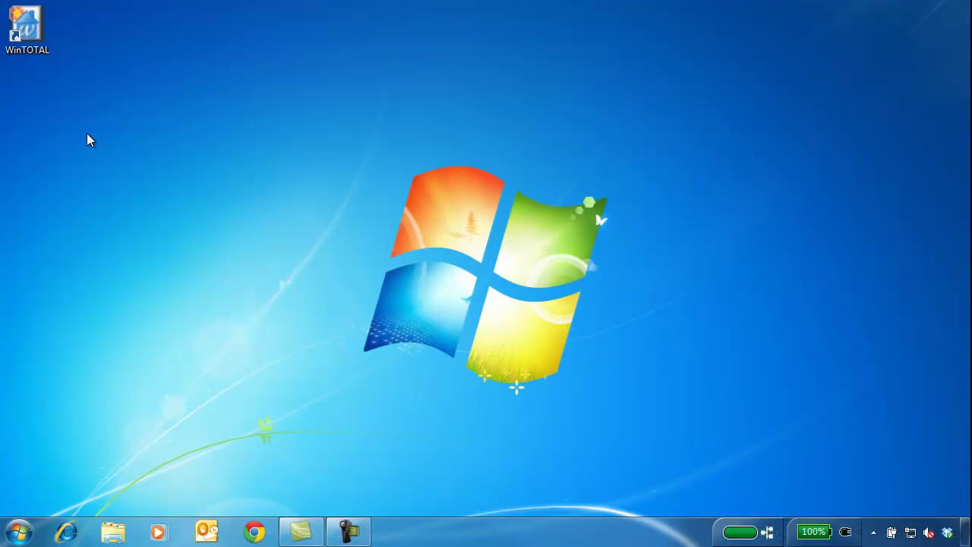
{"action": "double_click", "coordinate": [35, 56]}
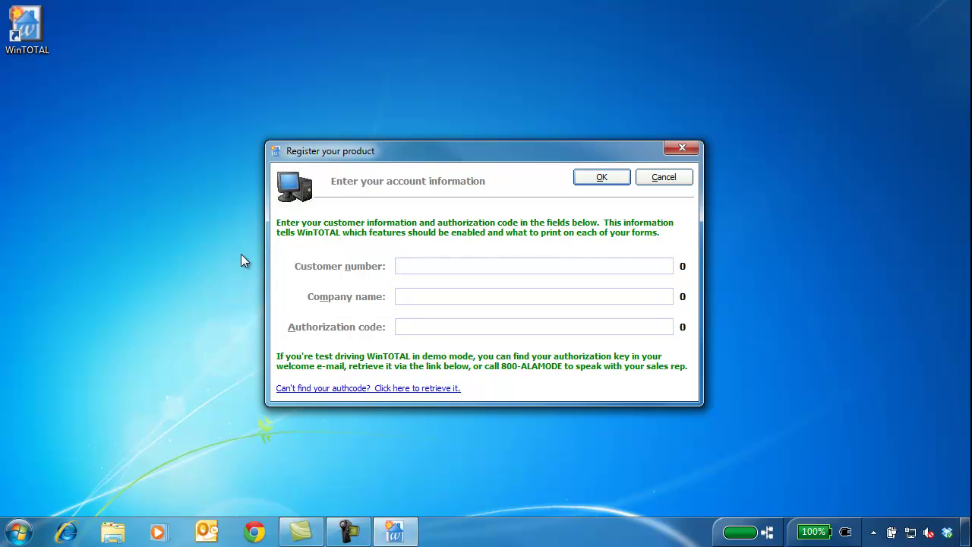
Register WinTOTAL with the customer number, company name and authorization code
{"action": "left_click", "coordinate": [425, 266]}
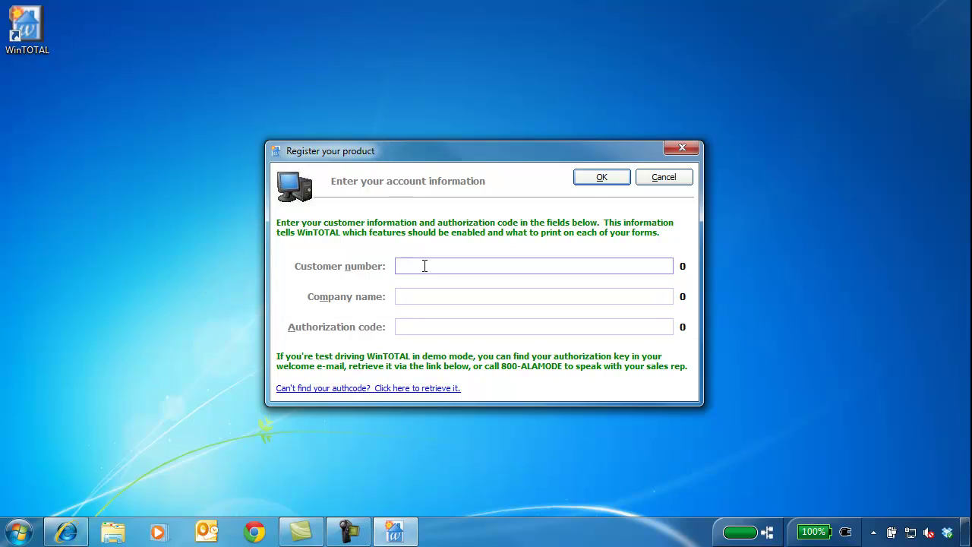
{"action": "key", "text": "Tab"}
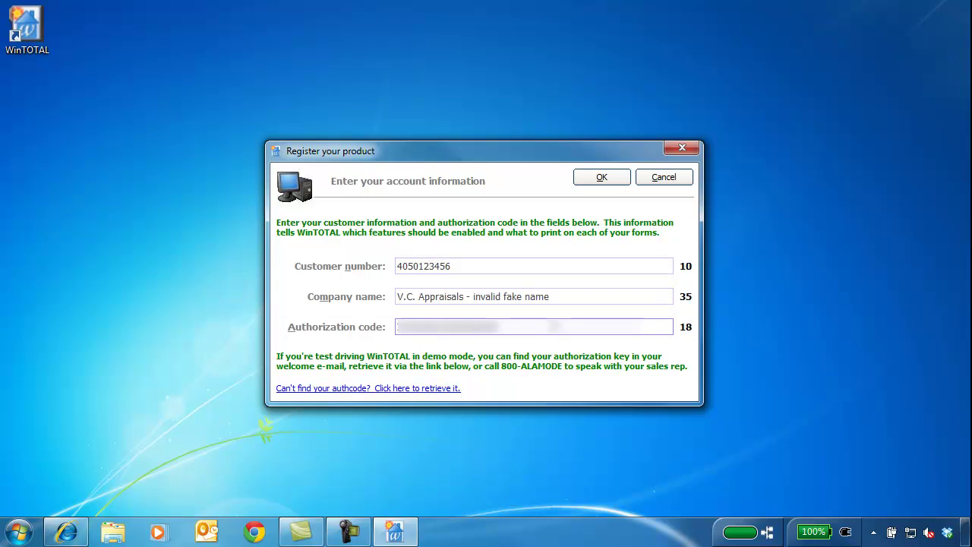
{"action": "left_click", "coordinate": [600, 182]}
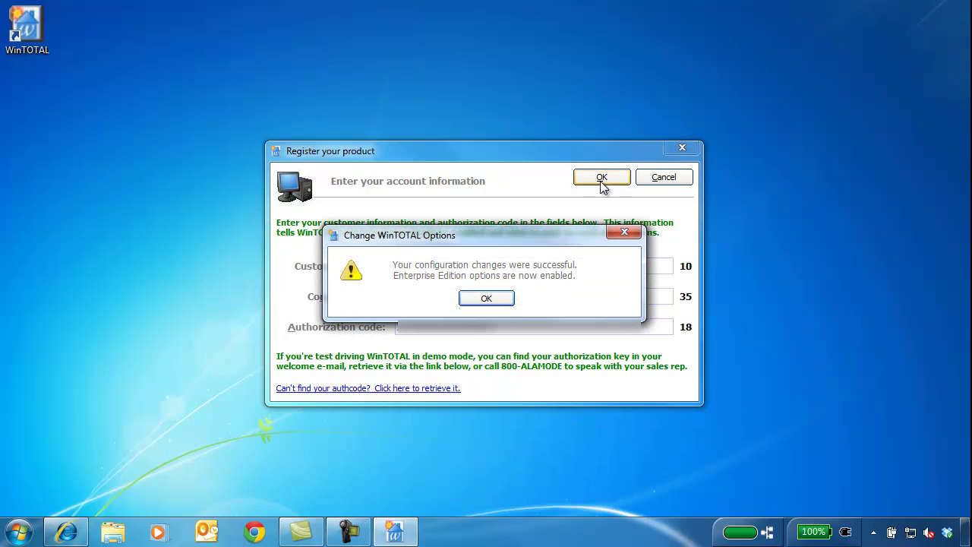
{"action": "left_click", "coordinate": [504, 299]}
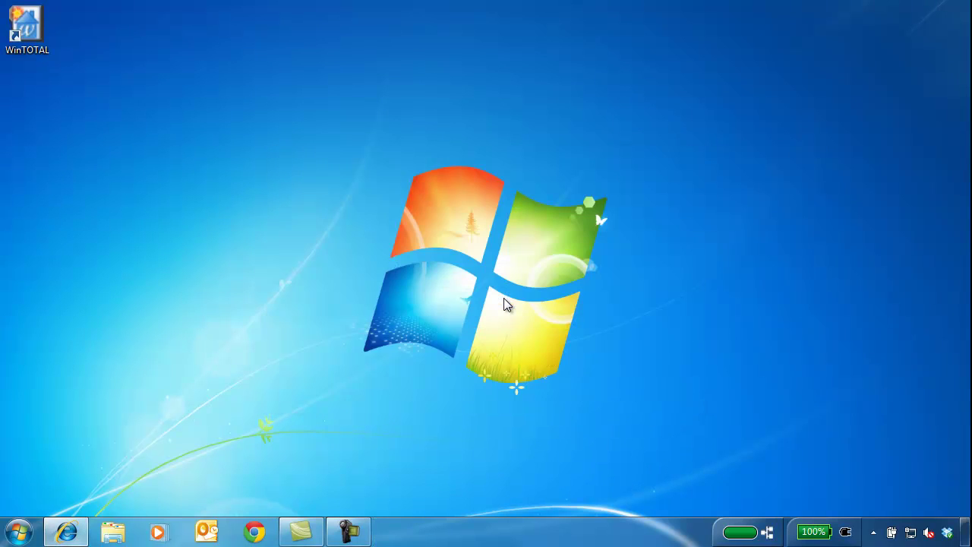
Run the Internet Setup Wizard with an always-on LAN connection and pass the test drive
{"action": "double_click", "coordinate": [31, 58]}
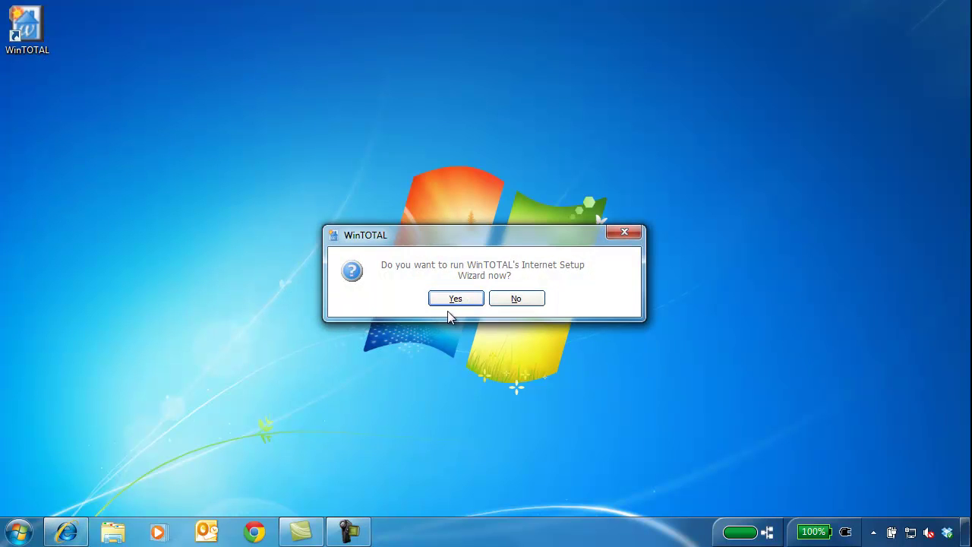
{"action": "left_click", "coordinate": [456, 303]}
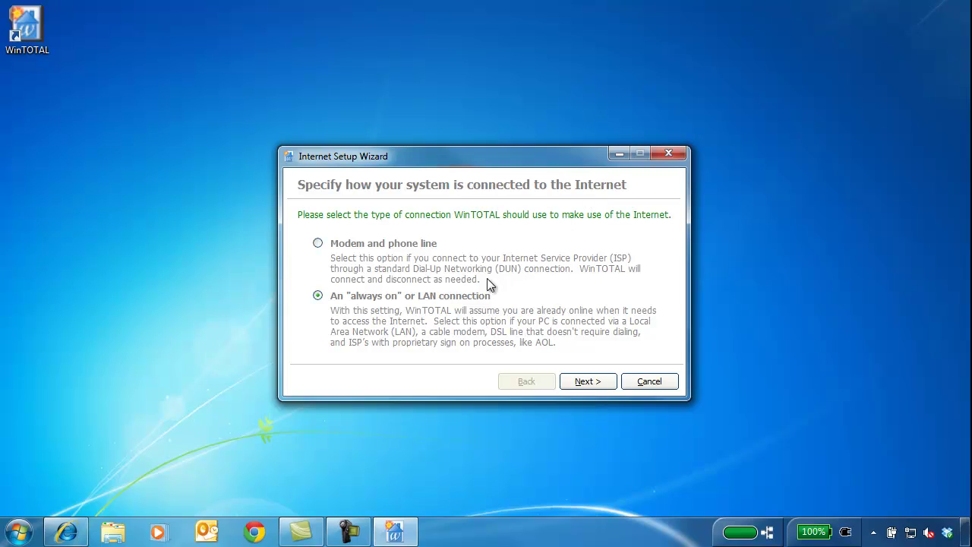
{"action": "left_click", "coordinate": [471, 298]}
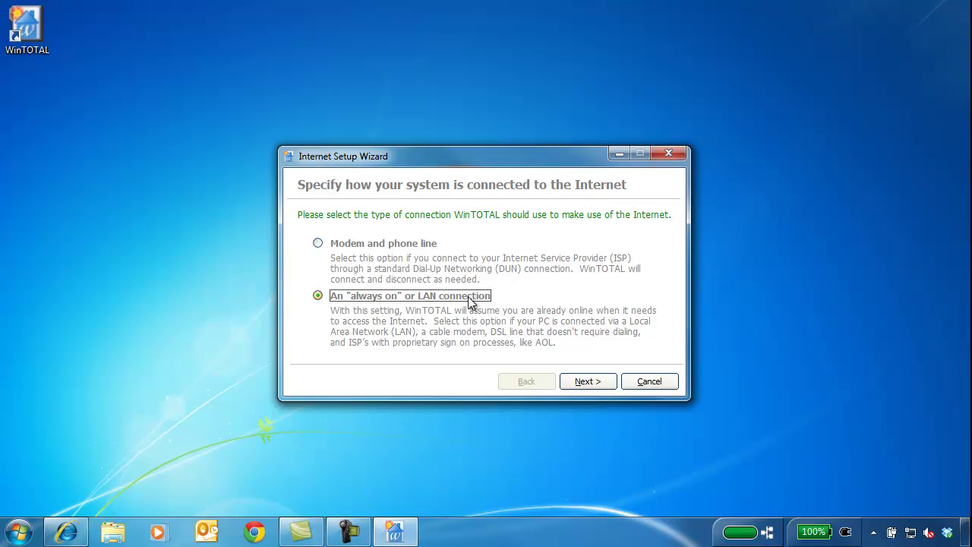
{"action": "left_click", "coordinate": [609, 387]}
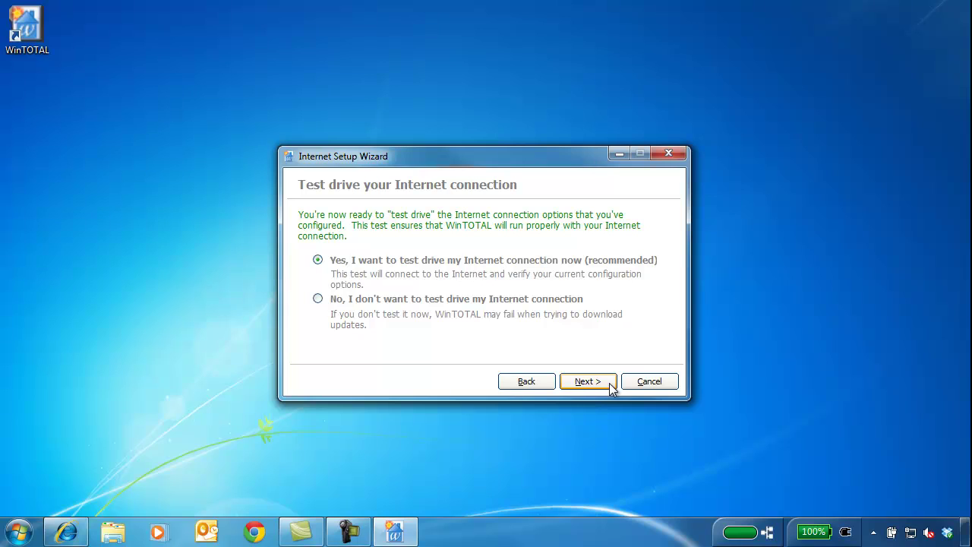
{"action": "left_click", "coordinate": [599, 267]}
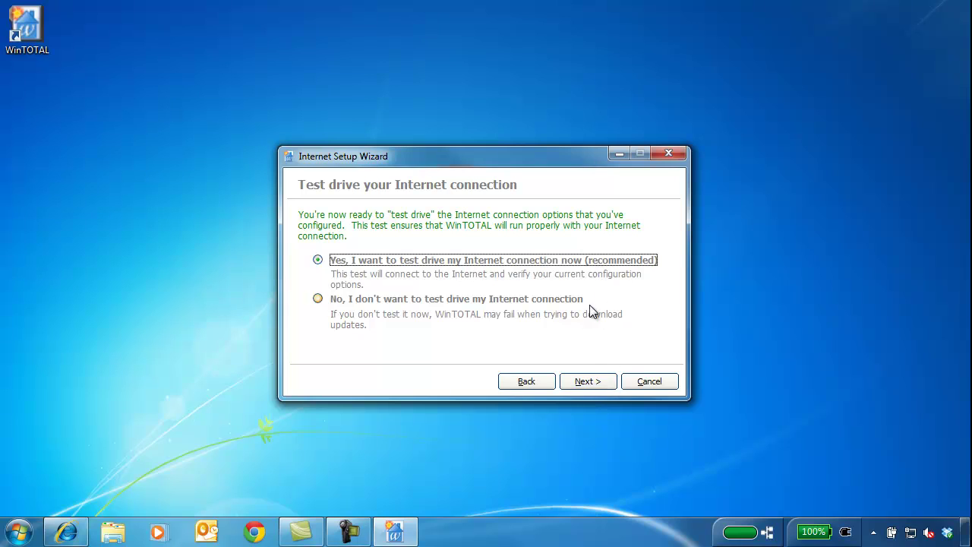
{"action": "left_click", "coordinate": [598, 384]}
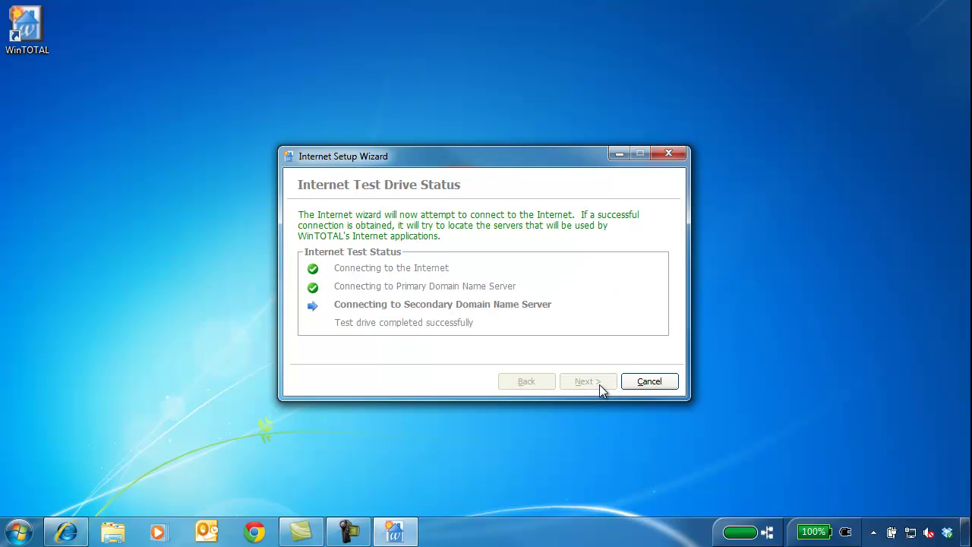
{"action": "left_click", "coordinate": [637, 386]}
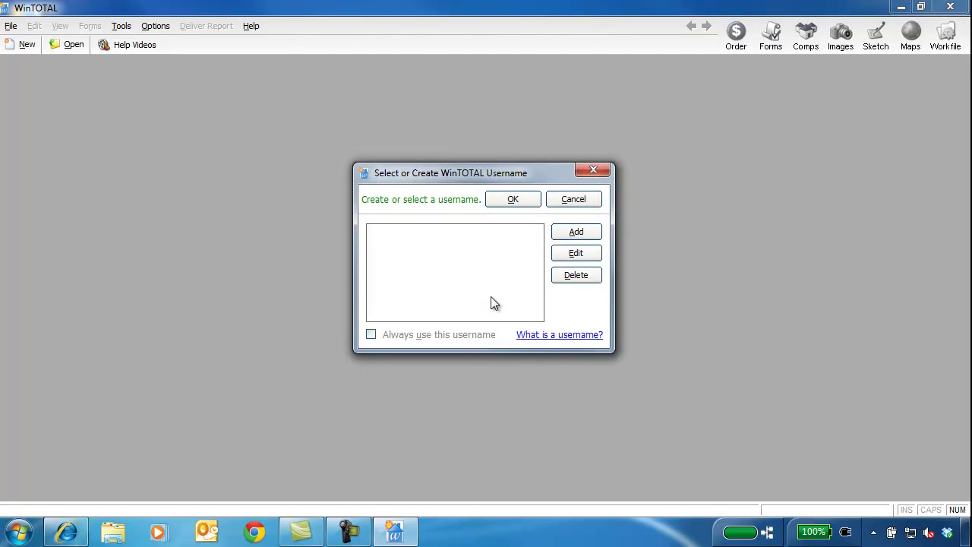
Add a new username with a password-protected signature, tick 'Always use this username', and sign in
{"action": "left_click", "coordinate": [575, 234]}
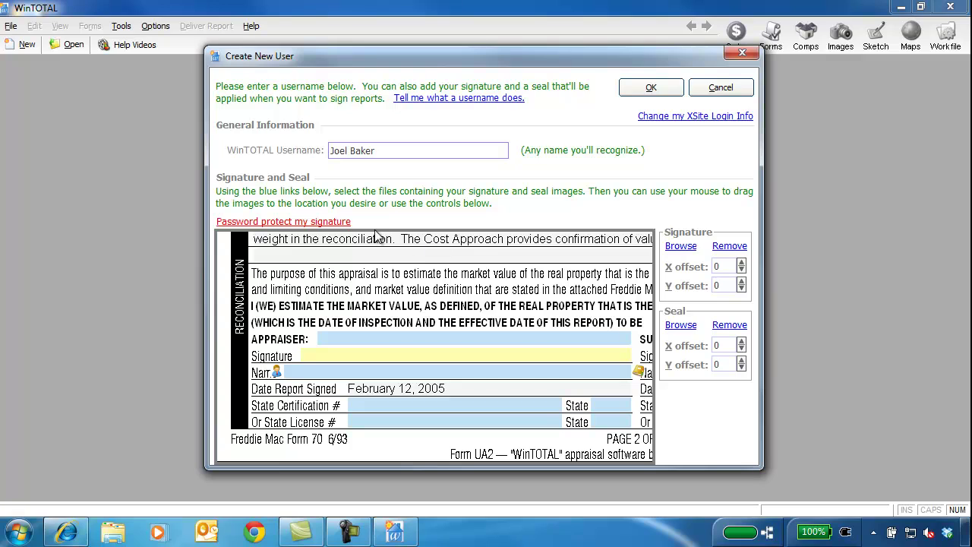
{"action": "left_click", "coordinate": [347, 223]}
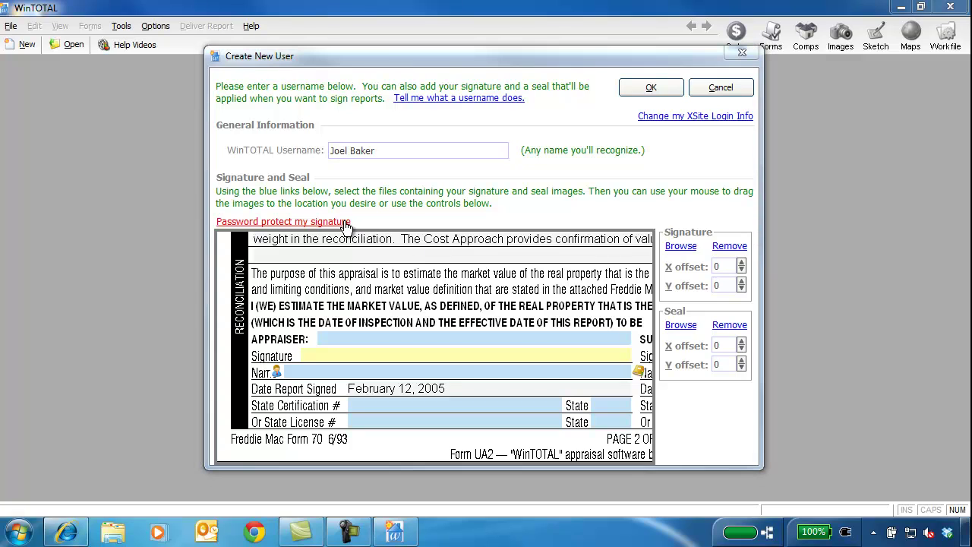
{"action": "type", "text": "********"}
{"action": "key", "text": "Tab"}
{"action": "type", "text": "****"}
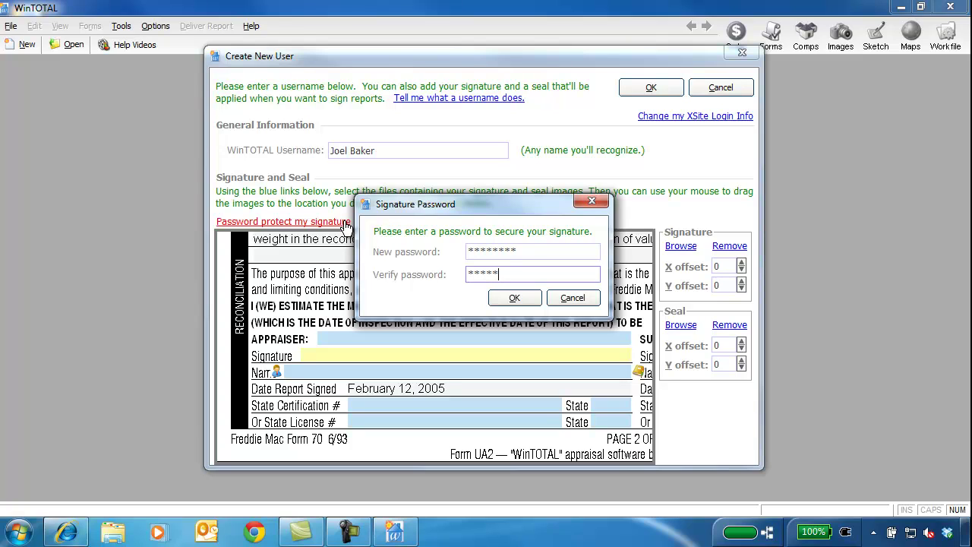
{"action": "left_click", "coordinate": [505, 298]}
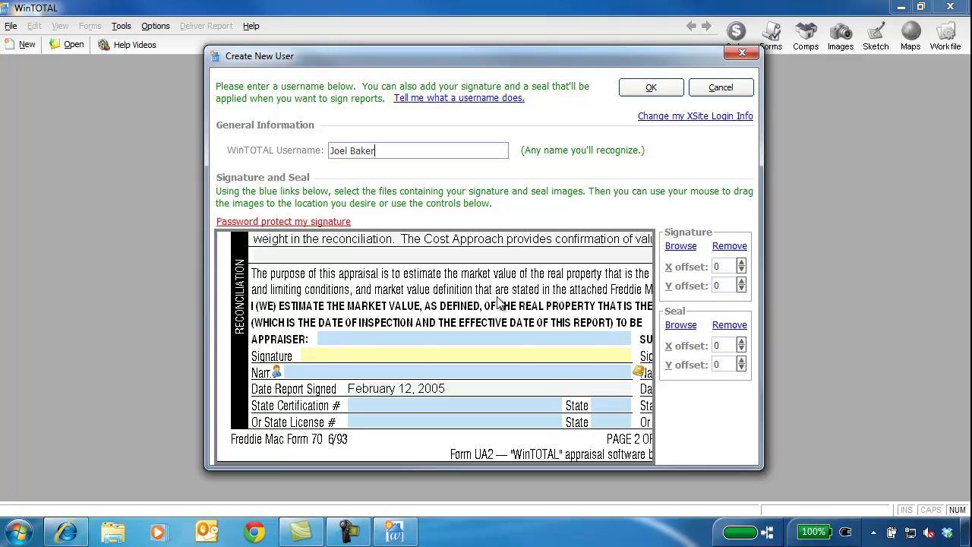
{"action": "left_click", "coordinate": [630, 93]}
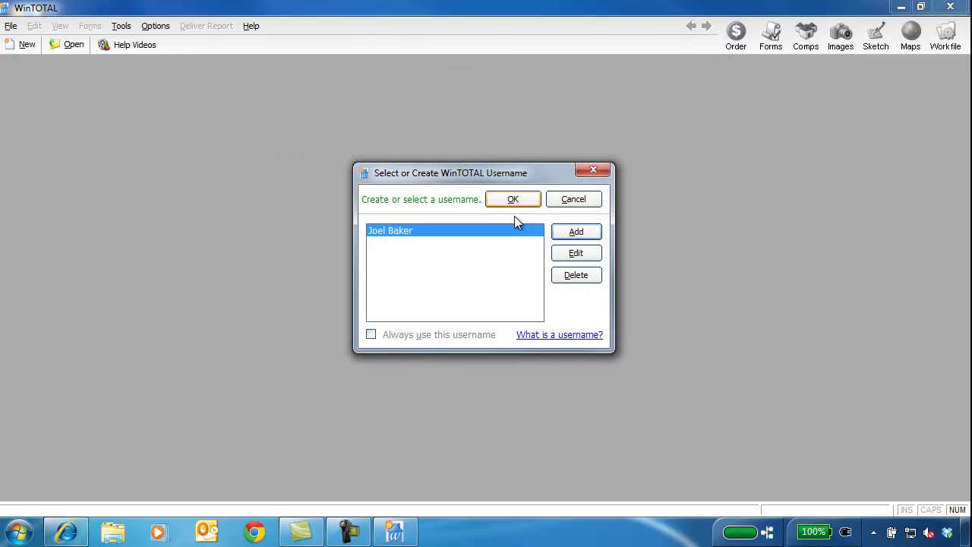
{"action": "left_click", "coordinate": [451, 332]}
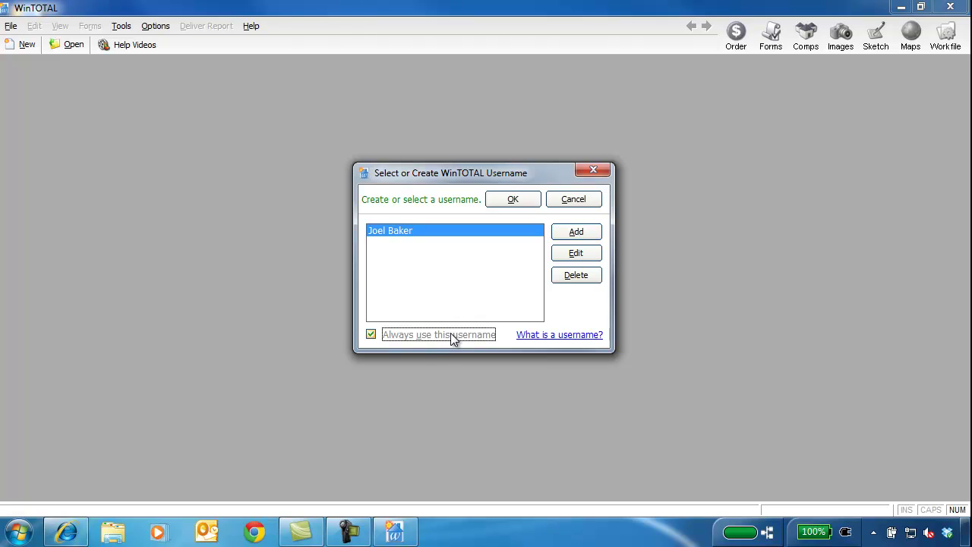
{"action": "left_click", "coordinate": [525, 199]}
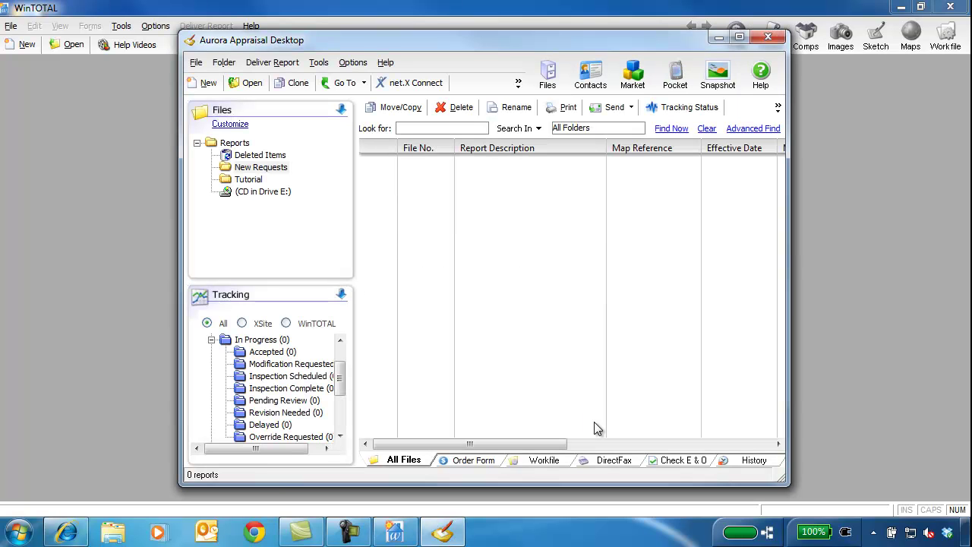
In the maximized window's office settings, enter company 'V.C. Appraisal' and the office's Oklahoma City address
{"action": "left_click", "coordinate": [739, 36]}
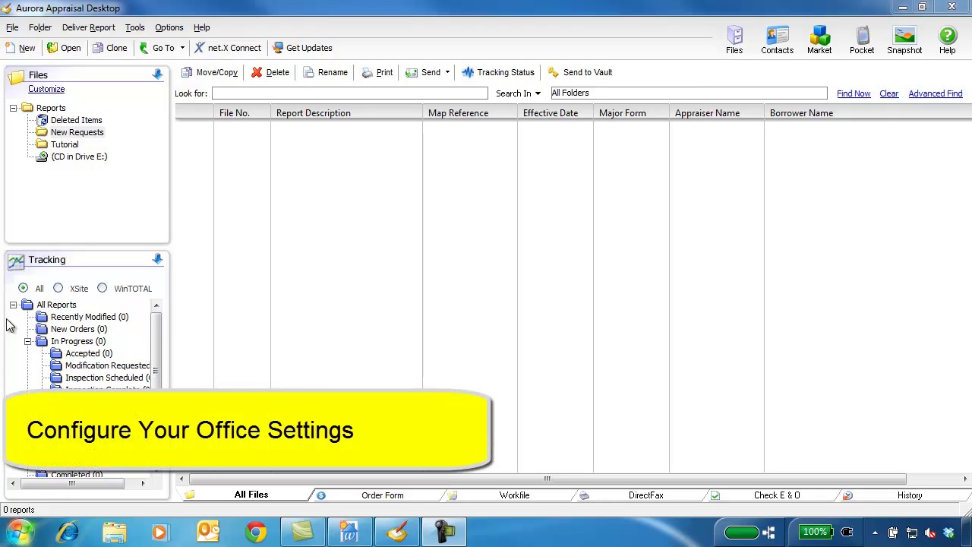
{"action": "left_click", "coordinate": [170, 29]}
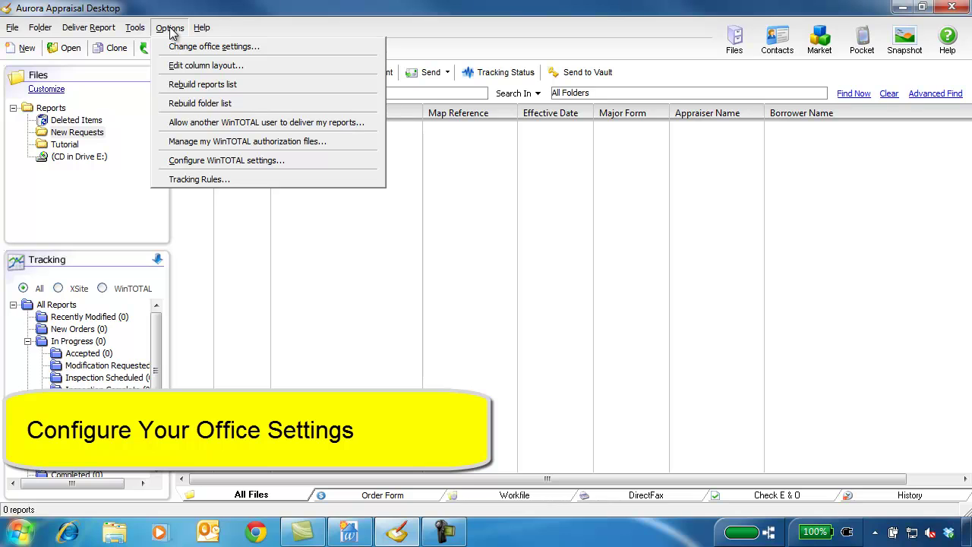
{"action": "left_click", "coordinate": [286, 48]}
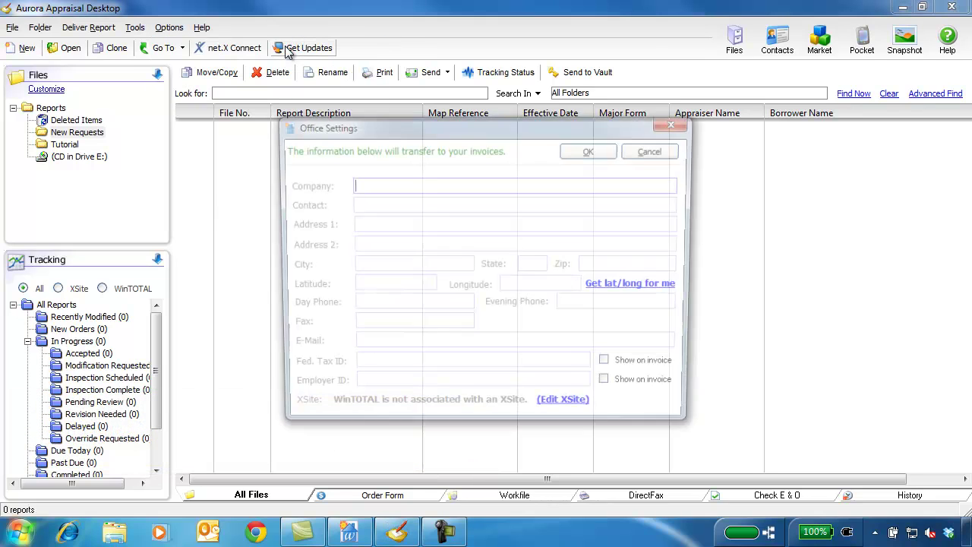
{"action": "type", "text": "V.C. Appraisals"}
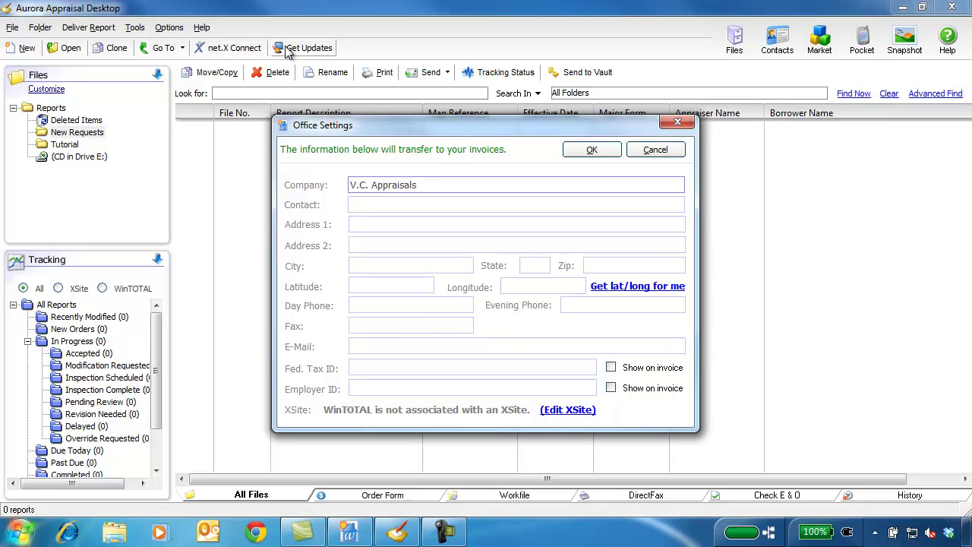
{"action": "key", "text": "Tab"}
{"action": "key", "text": "Tab"}
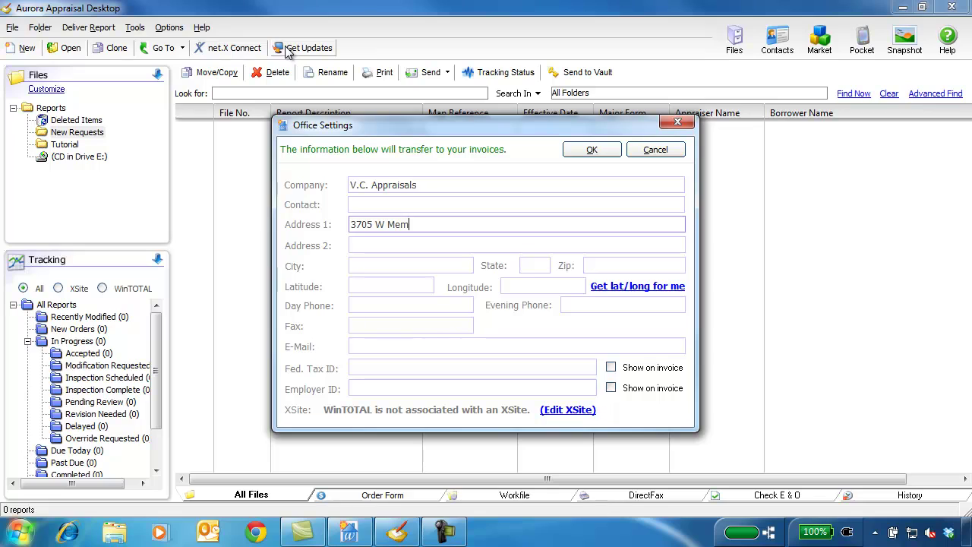
{"action": "key", "text": "Tab"}
{"action": "key", "text": "Tab"}
{"action": "type", "text": "Oklahoma City"}
{"action": "key", "text": "Tab"}
{"action": "type", "text": "OK"}
{"action": "key", "text": "Tab"}
{"action": "type", "text": "73134"}
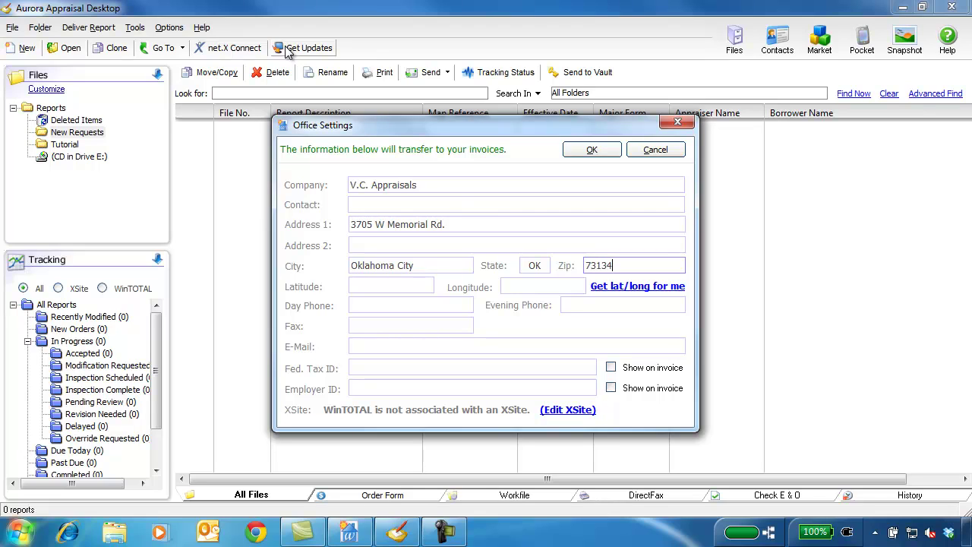
Look up the latitude and longitude from the address and save the office settings
{"action": "left_click", "coordinate": [637, 287]}
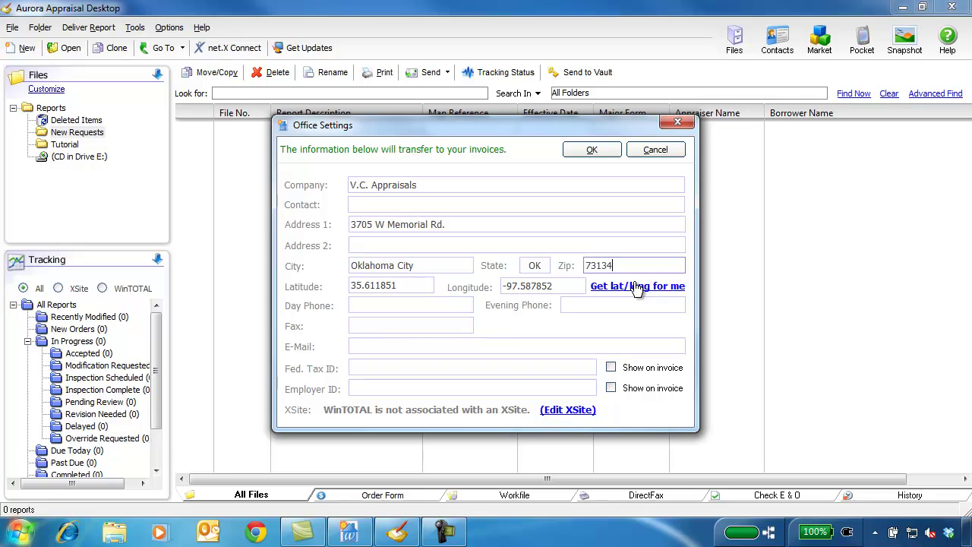
{"action": "left_click", "coordinate": [590, 152]}
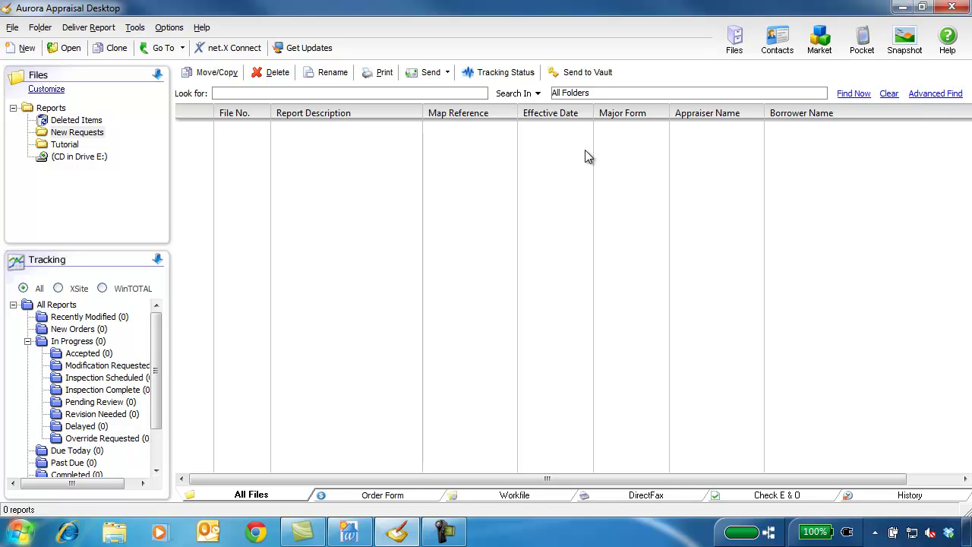
{"action": "left_click", "coordinate": [777, 42]}
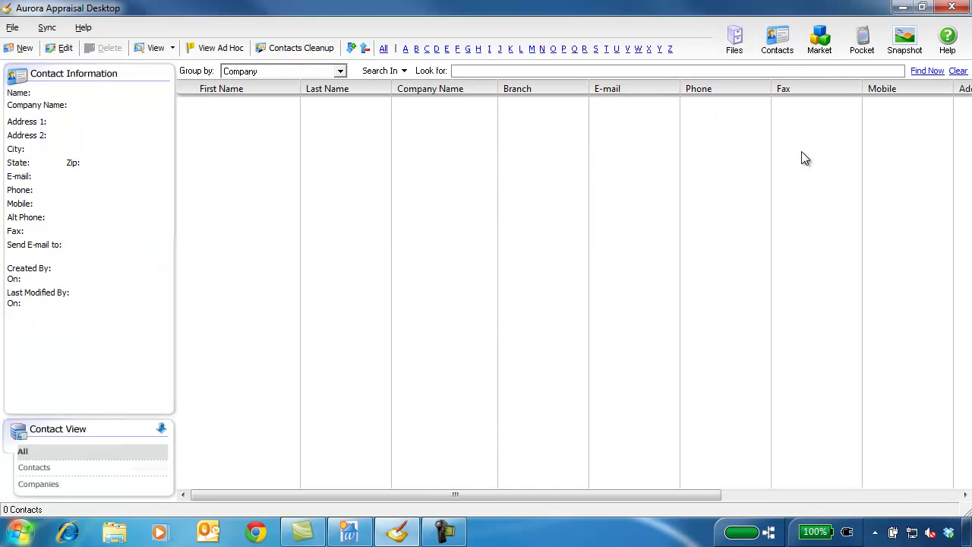
Create a new appraiser company 'V C Appraisals' with its Oklahoma City address
{"action": "left_click", "coordinate": [23, 48]}
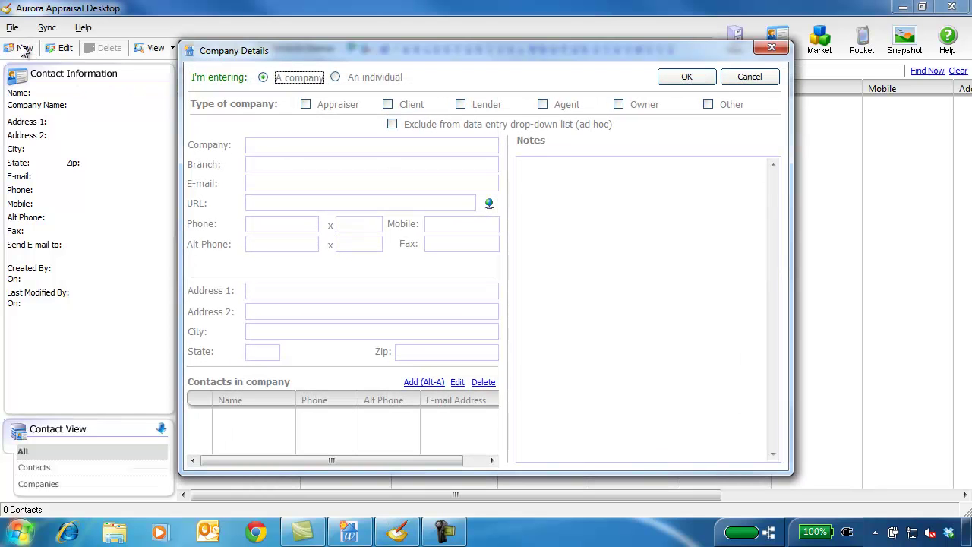
{"action": "left_click", "coordinate": [306, 105]}
{"action": "left_click", "coordinate": [289, 145]}
{"action": "type", "text": "V C Appraisals"}
{"action": "left_click", "coordinate": [283, 296]}
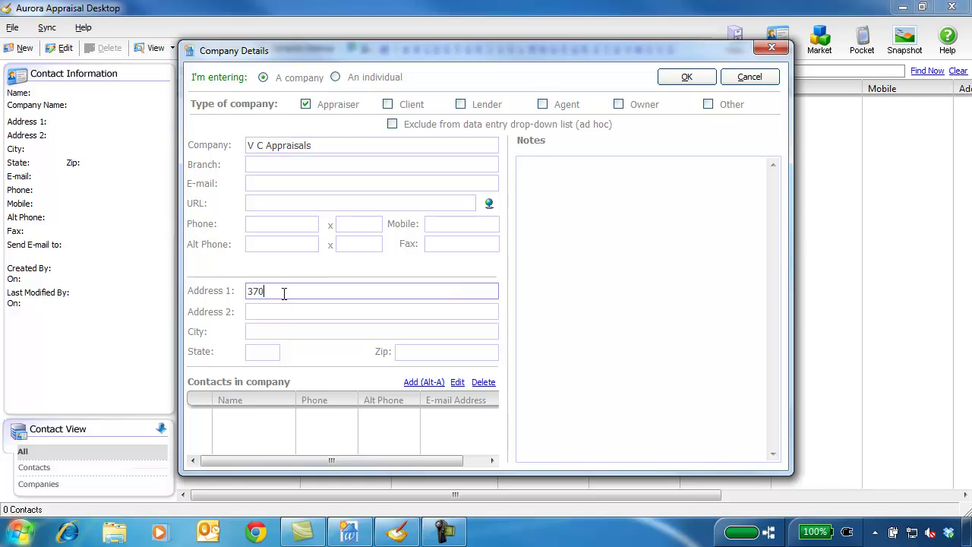
{"action": "key", "text": "Tab"}
{"action": "key", "text": "Tab"}
{"action": "type", "text": "Oklahoam City"}
{"action": "key", "text": "Tab"}
{"action": "type", "text": "OK"}
{"action": "key", "text": "Tab"}
{"action": "key", "text": "shift+Tab"}
{"action": "key", "text": "Tab"}
{"action": "type", "text": "73134"}
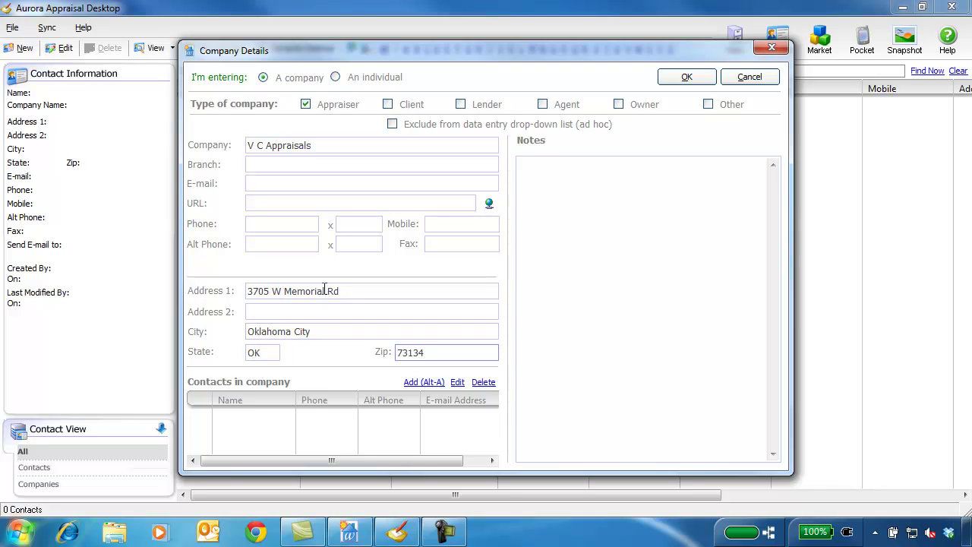
Add the first appraiser contact with name, e-mail, licence number, licence state OK and expiry date
{"action": "left_click", "coordinate": [429, 383]}
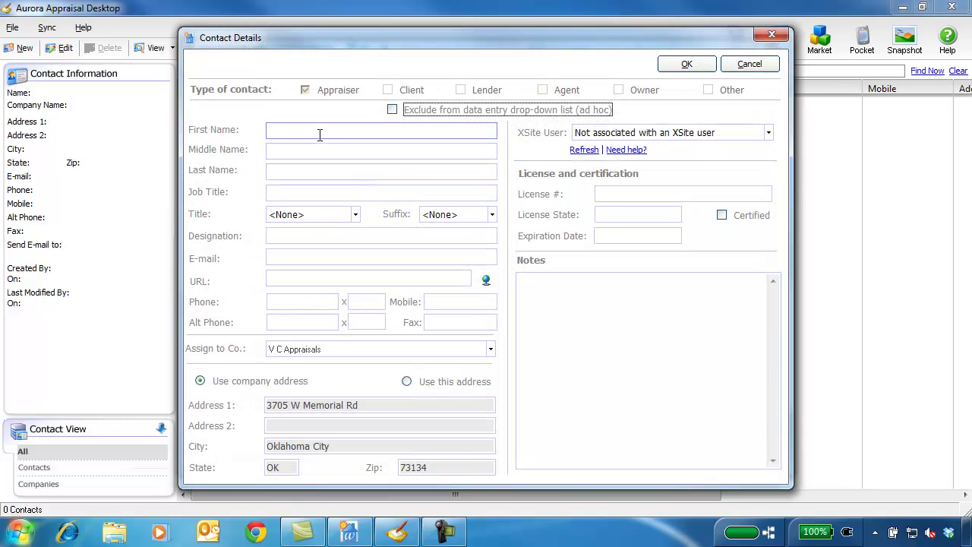
{"action": "left_click", "coordinate": [321, 131]}
{"action": "key", "text": "Tab"}
{"action": "key", "text": "Tab"}
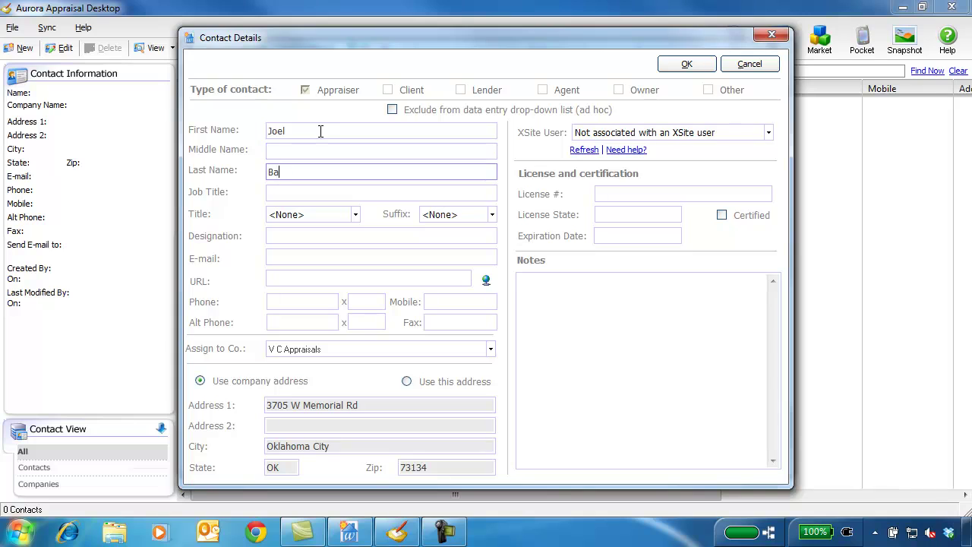
{"action": "left_click", "coordinate": [350, 259]}
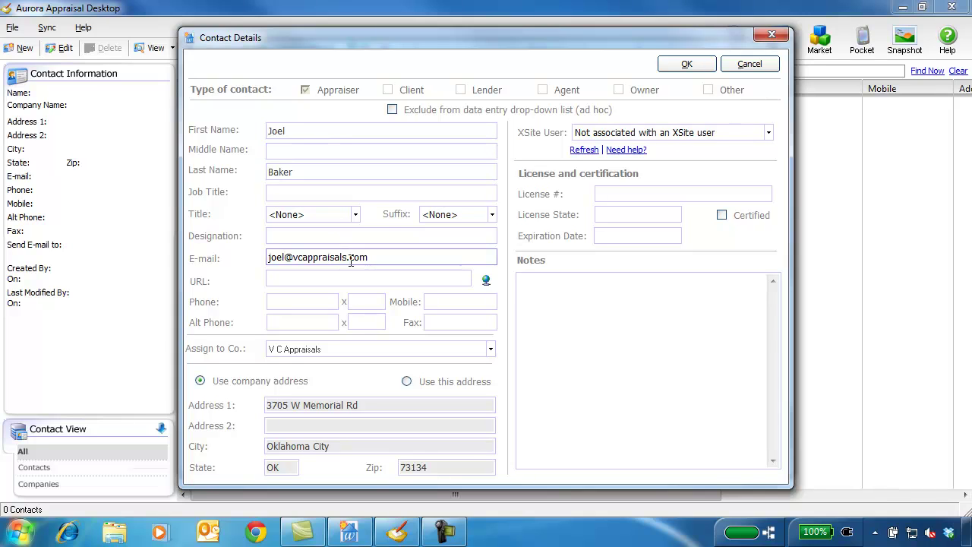
{"action": "left_click", "coordinate": [492, 353]}
{"action": "left_click", "coordinate": [652, 194]}
{"action": "type", "text": "0123456"}
{"action": "key", "text": "Tab"}
{"action": "type", "text": "OK"}
{"action": "key", "text": "Tab"}
{"action": "key", "text": "Tab"}
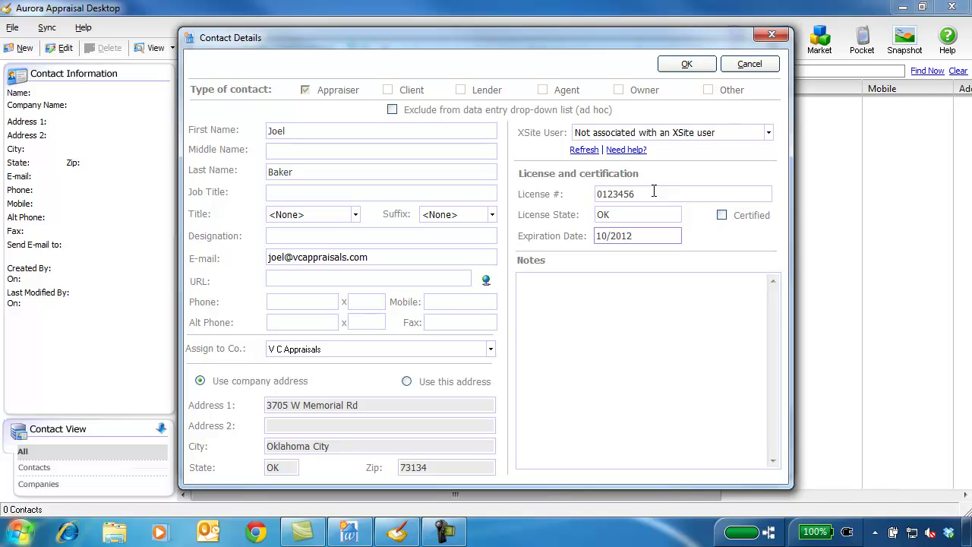
{"action": "type", "text": "10/"}
{"action": "left_click", "coordinate": [691, 65]}
Add the second appraiser contact with name, e-mail, licence number, state OK, expiring 10/10/2015
{"action": "left_click", "coordinate": [425, 382]}
{"action": "left_click", "coordinate": [349, 130]}
{"action": "key", "text": "Tab"}
{"action": "key", "text": "Tab"}
{"action": "key", "text": "Tab"}
{"action": "key", "text": "Tab"}
{"action": "key", "text": "Tab"}
{"action": "key", "text": "Tab"}
{"action": "key", "text": "Tab"}
{"action": "left_click", "coordinate": [692, 189]}
{"action": "type", "text": "6543210"}
{"action": "key", "text": "Tab"}
{"action": "type", "text": "OK"}
{"action": "key", "text": "Tab"}
{"action": "type", "text": "10/10/2015"}
{"action": "left_click", "coordinate": [687, 64]}
Save the company, review both appraisers under V C Appraisals, and start another new company
{"action": "left_click", "coordinate": [687, 73]}
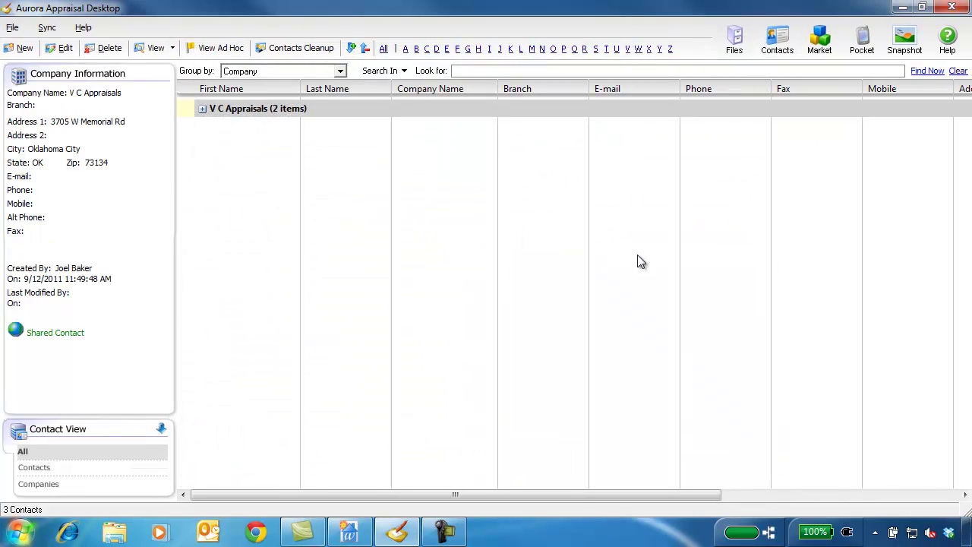
{"action": "left_click", "coordinate": [203, 109]}
{"action": "left_click", "coordinate": [327, 125]}
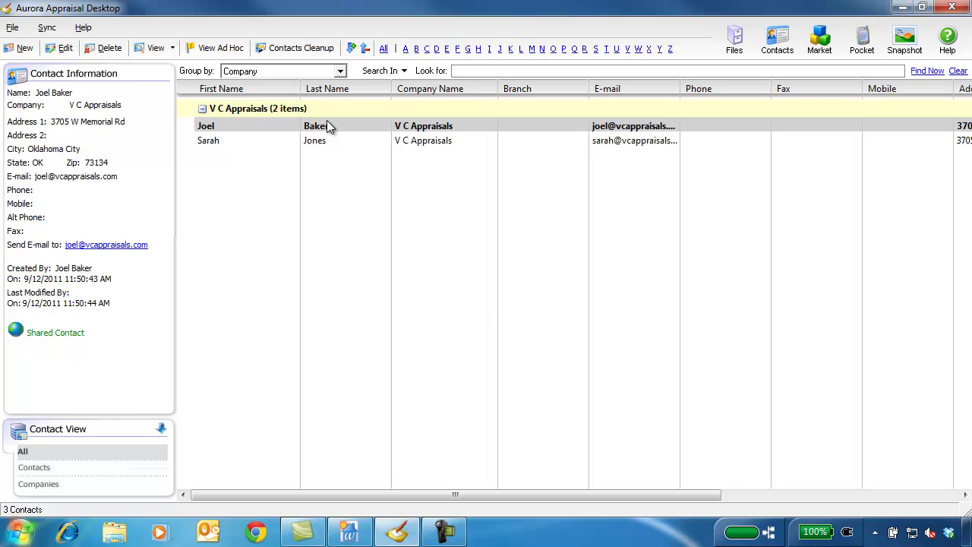
{"action": "left_click", "coordinate": [339, 145]}
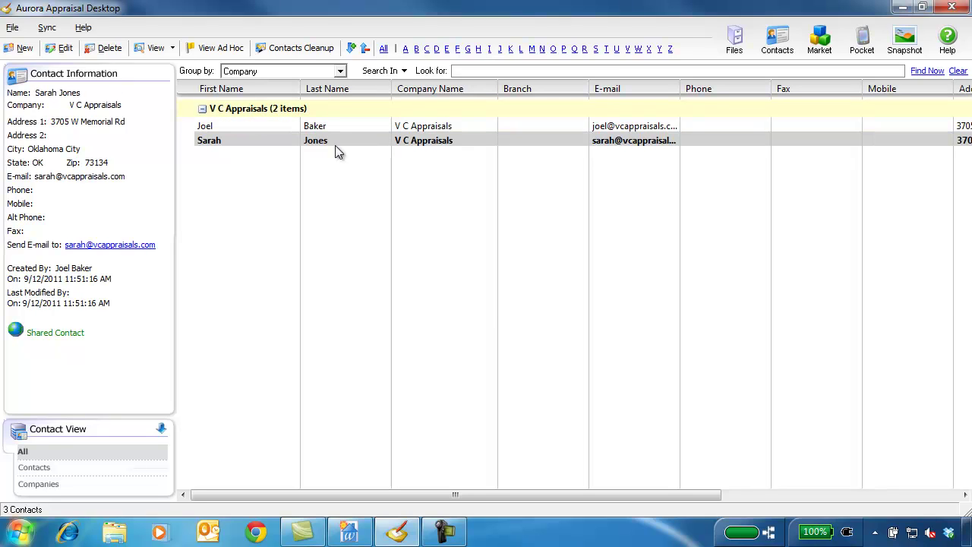
{"action": "left_click", "coordinate": [25, 49]}
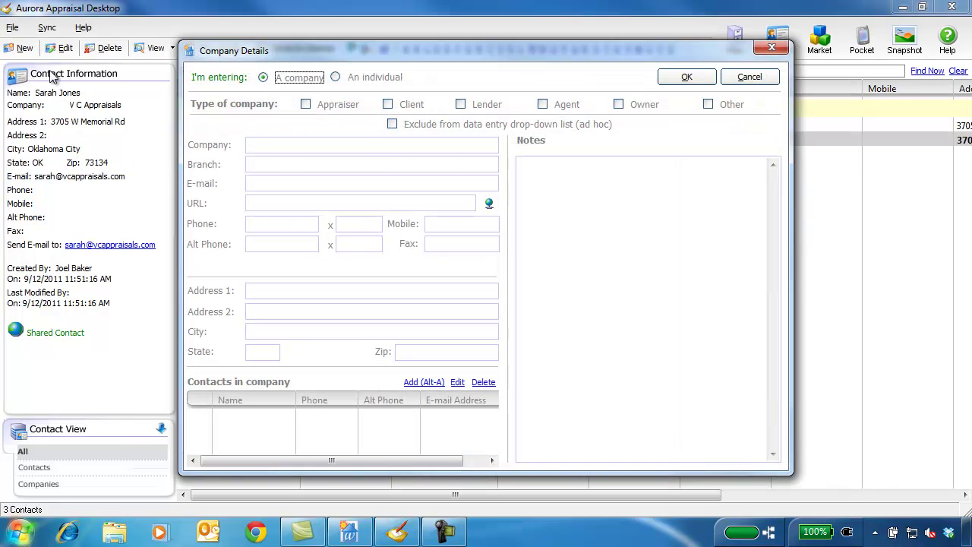
Mark the company as both client and lender, named ABC Mortgage, branch West OKC
{"action": "left_click", "coordinate": [389, 104]}
{"action": "left_click", "coordinate": [461, 104]}
{"action": "left_click", "coordinate": [426, 145]}
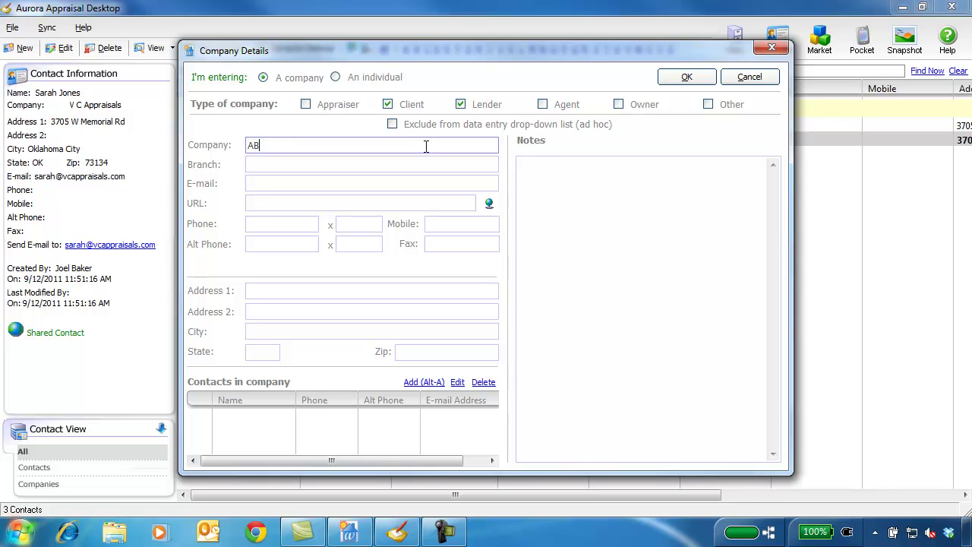
{"action": "type", "text": "ABC Mortgag"}
{"action": "key", "text": "Tab"}
{"action": "type", "text": "West OKC"}
Fill in the company's street address, city, state and zip code
{"action": "left_click", "coordinate": [408, 291]}
{"action": "type", "text": "101 W Main St."}
{"action": "key", "text": "Tab"}
{"action": "key", "text": "Tab"}
{"action": "type", "text": "Oklahoma City"}
{"action": "key", "text": "Tab"}
{"action": "type", "text": "OK"}
Add the first ABC Mortgage lender contact with first name, last name and e-mail address
{"action": "key", "text": "Tab"}
{"action": "type", "text": "73120"}
{"action": "left_click", "coordinate": [424, 382]}
{"action": "left_click", "coordinate": [329, 138]}
{"action": "key", "text": "Tab"}
{"action": "key", "text": "Tab"}
{"action": "left_click", "coordinate": [337, 258]}
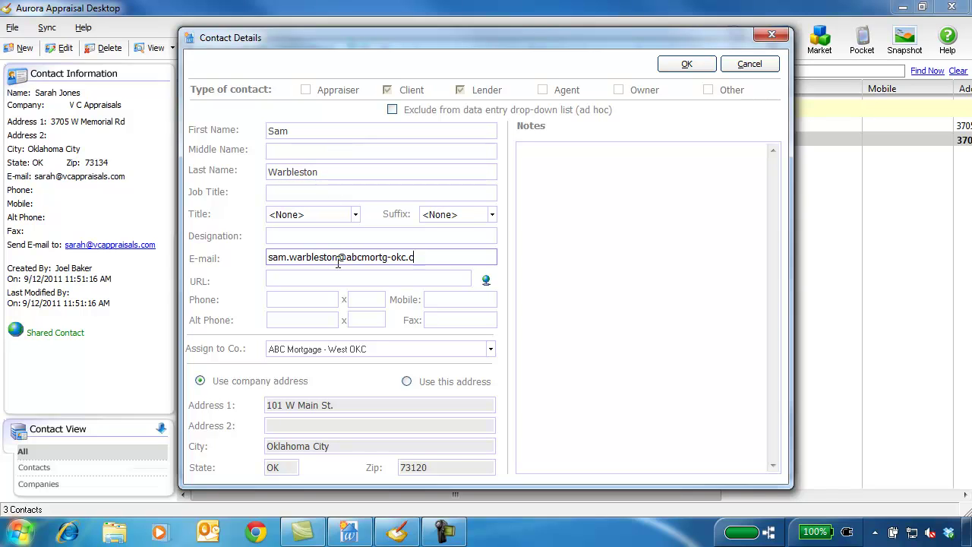
{"action": "left_click", "coordinate": [680, 68]}
Add a second lender contact with first name, last name and e-mail address
{"action": "left_click", "coordinate": [296, 130]}
{"action": "key", "text": "Tab"}
{"action": "key", "text": "Tab"}
{"action": "key", "text": "Tab"}
{"action": "key", "text": "Tab"}
{"action": "key", "text": "Tab"}
{"action": "key", "text": "Tab"}
{"action": "key", "text": "Tab"}
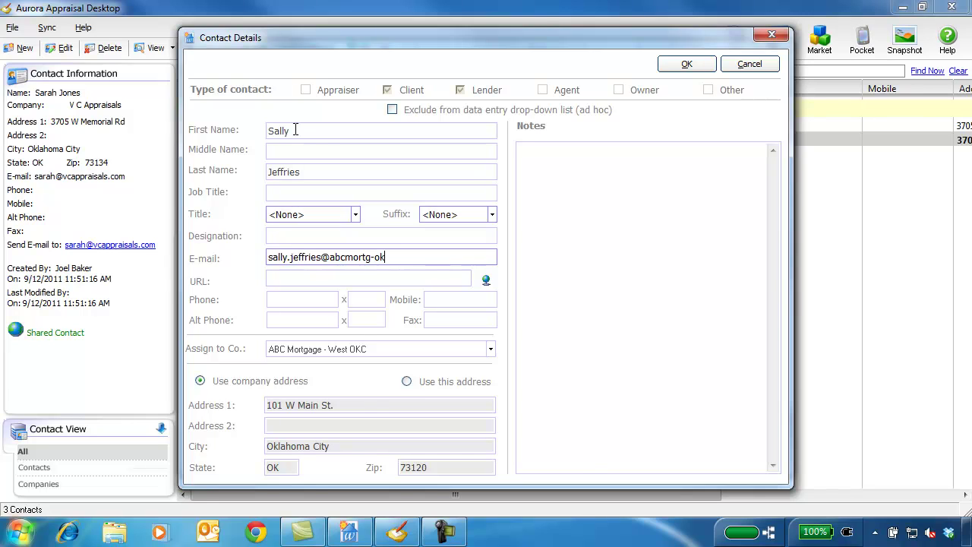
{"action": "left_click", "coordinate": [688, 65]}
Add a third lender contact with name, e-mail address, phone number and phone extension
{"action": "left_click", "coordinate": [339, 129]}
{"action": "key", "text": "Tab"}
{"action": "key", "text": "Tab"}
{"action": "key", "text": "Tab"}
{"action": "key", "text": "Tab"}
{"action": "key", "text": "Tab"}
{"action": "key", "text": "Tab"}
{"action": "key", "text": "Tab"}
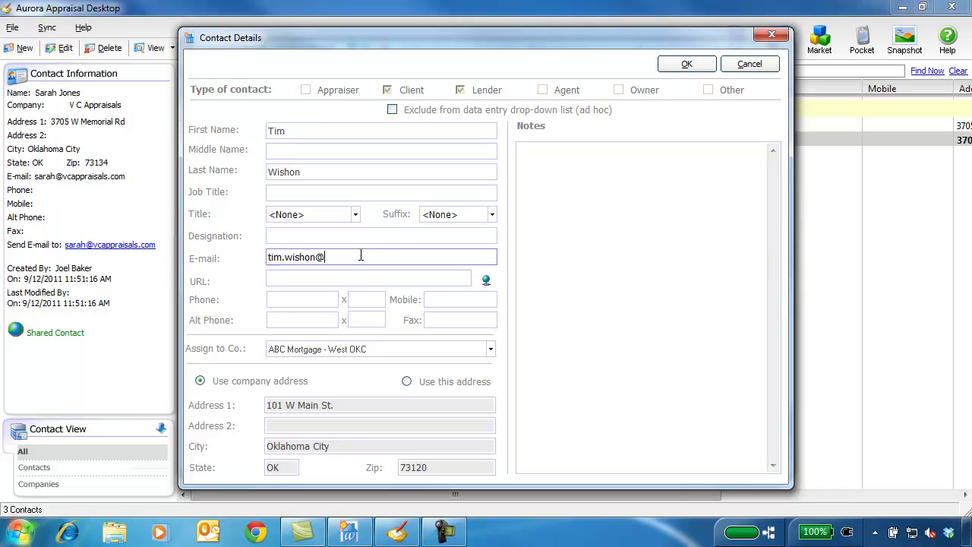
{"action": "key", "text": "Tab"}
{"action": "key", "text": "Tab"}
{"action": "type", "text": "4054054054"}
{"action": "key", "text": "Tab"}
{"action": "type", "text": "222"}
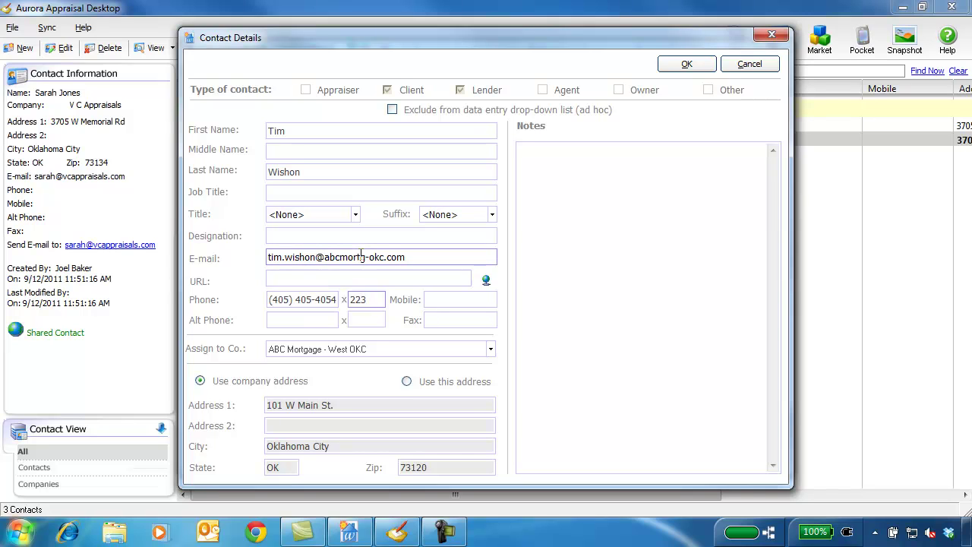
{"action": "left_click", "coordinate": [697, 65]}
Close the company details and expand the ABC Mortgage group to view its contacts
{"action": "left_click", "coordinate": [697, 79]}
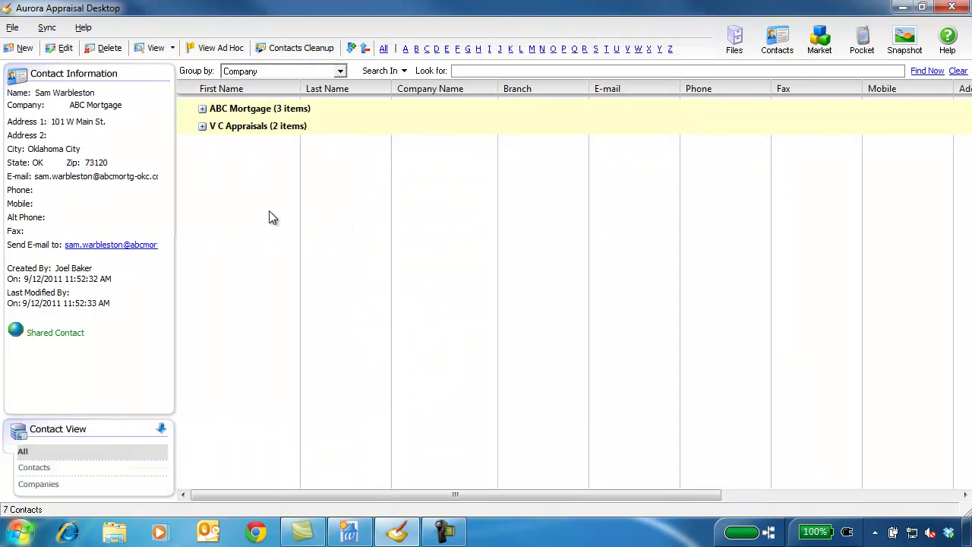
{"action": "left_click", "coordinate": [202, 111]}
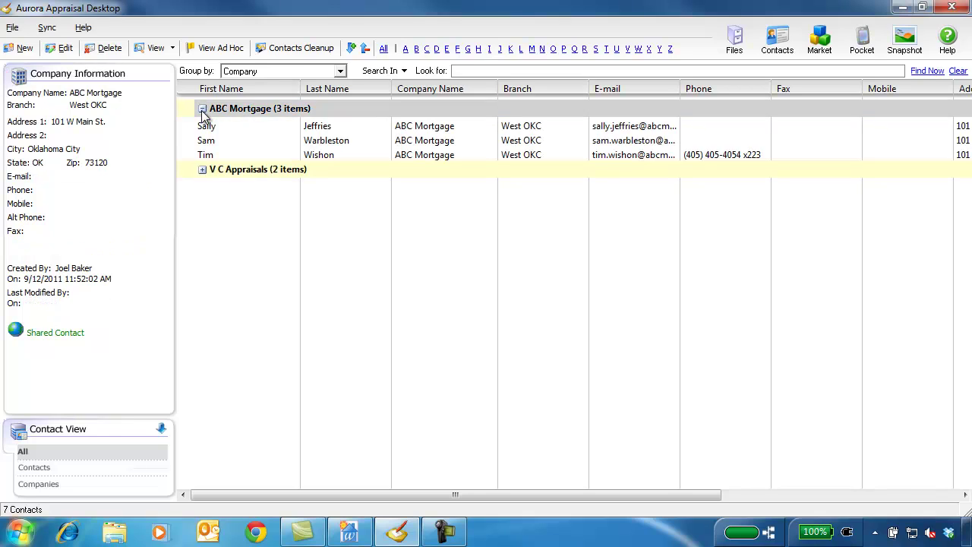
{"action": "left_click", "coordinate": [343, 129]}
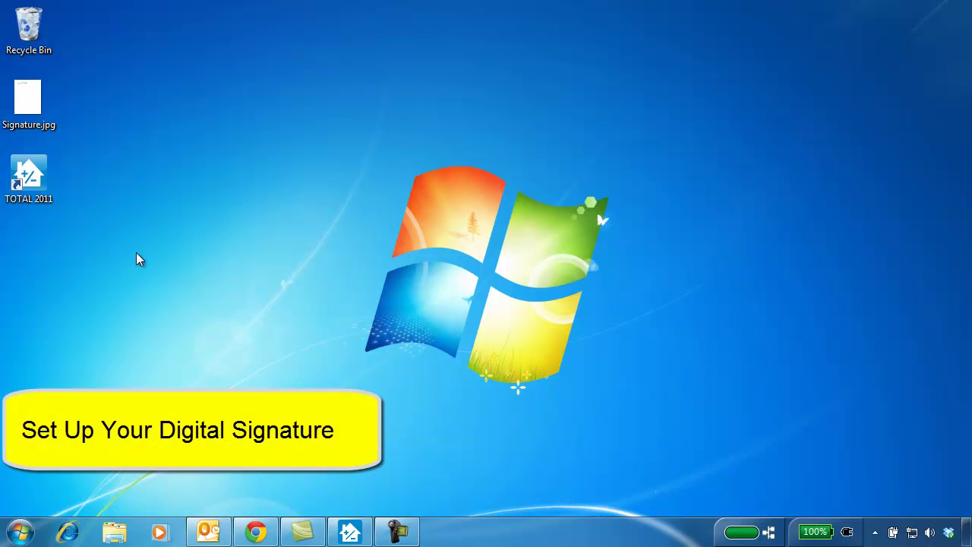
{"action": "double_click", "coordinate": [42, 110]}
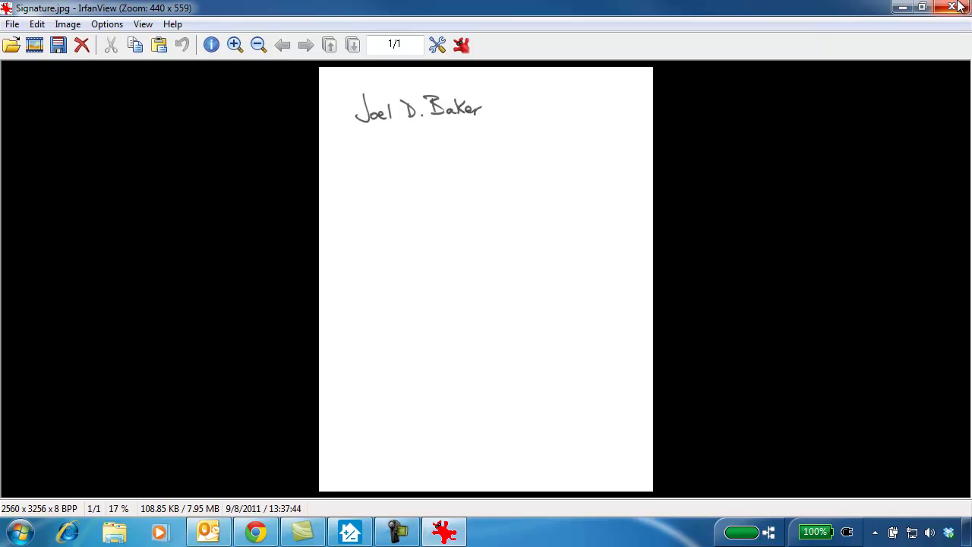
{"action": "left_click", "coordinate": [959, 6]}
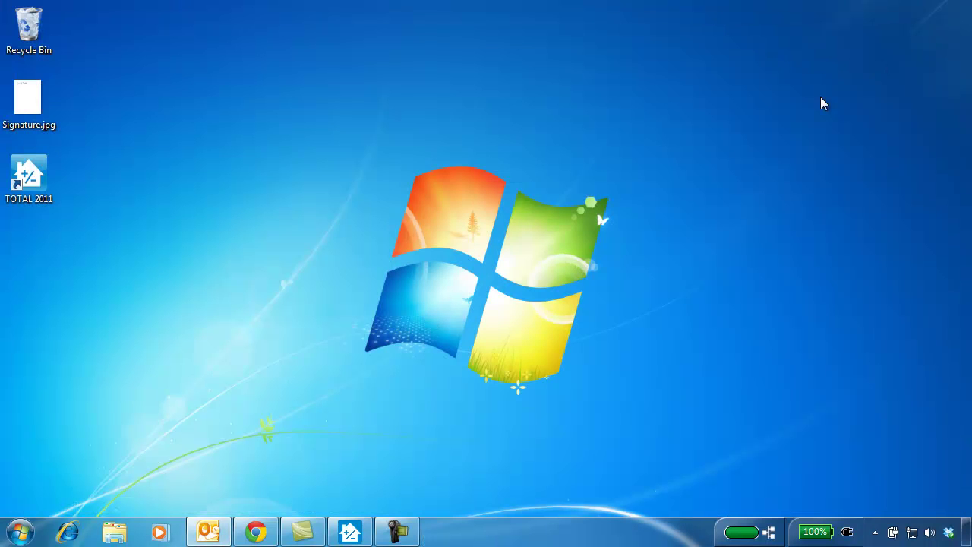
Open Signature.jpg in Paint
{"action": "right_click", "coordinate": [37, 113]}
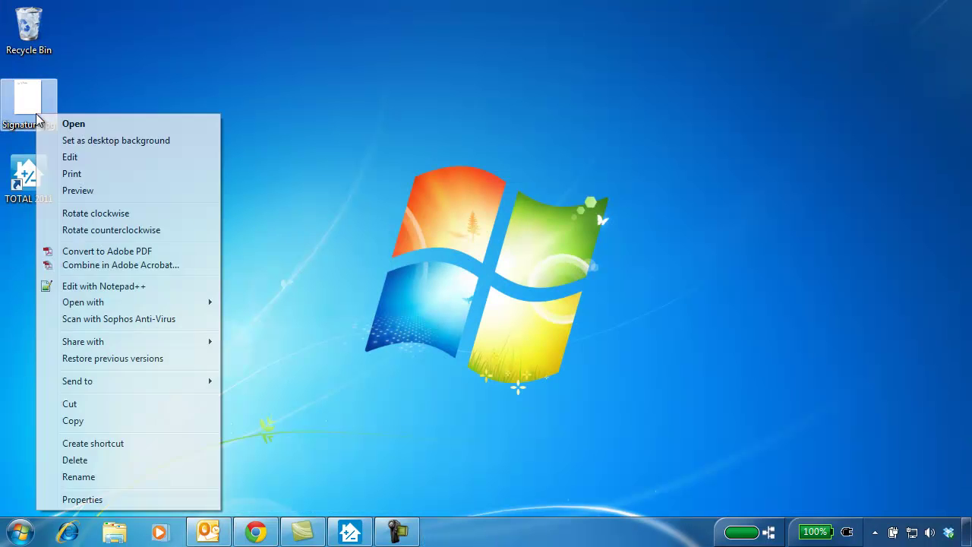
{"action": "mouse_move", "coordinate": [173, 305]}
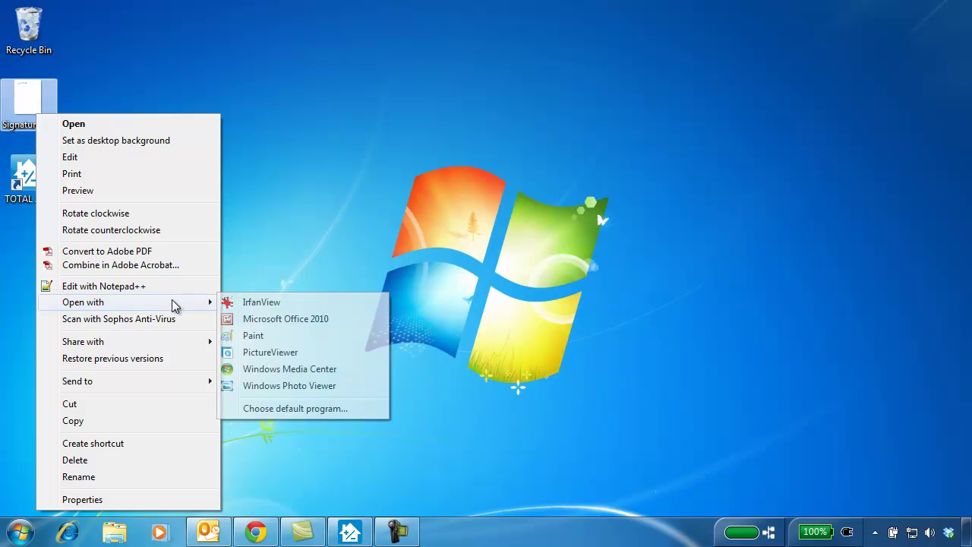
{"action": "left_click", "coordinate": [312, 344]}
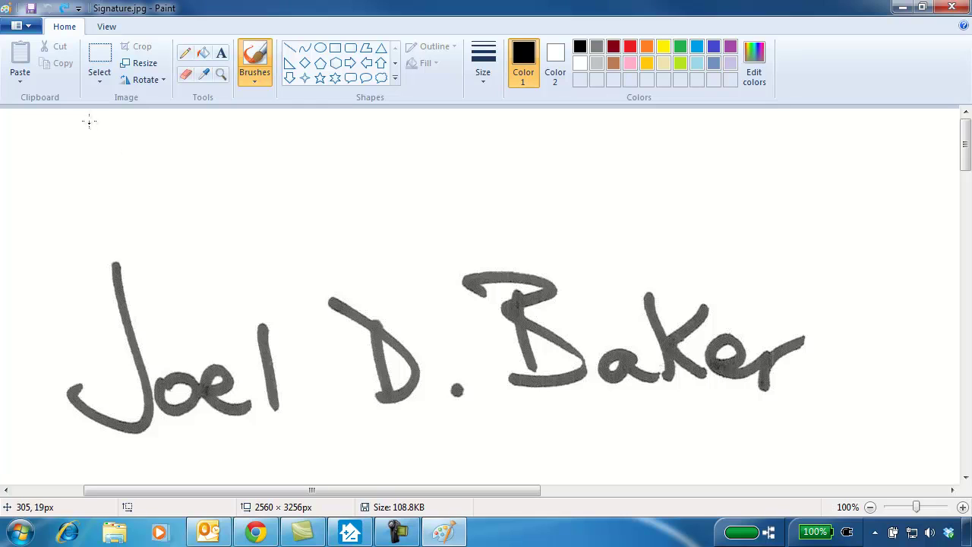
Crop the image to a rectangular selection around the handwritten signature
{"action": "left_click", "coordinate": [105, 79]}
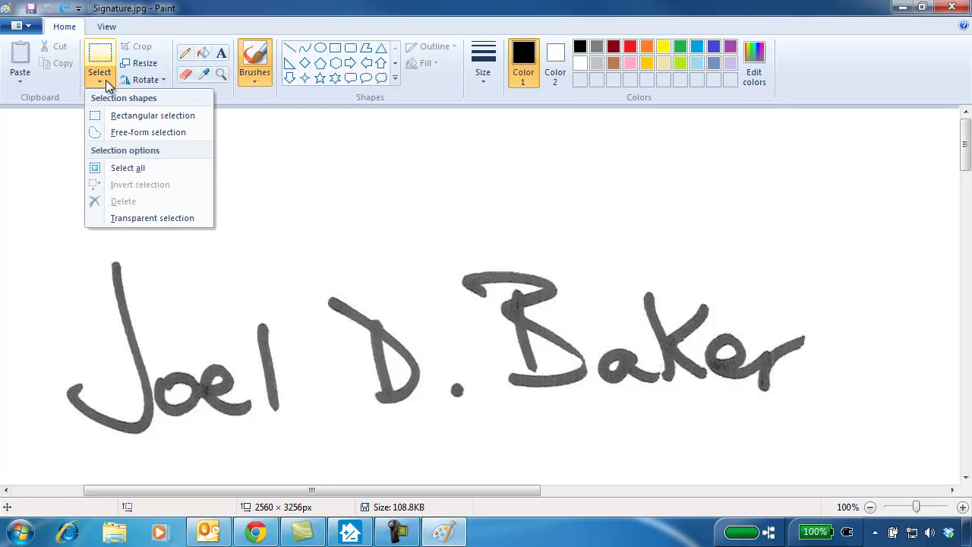
{"action": "left_click", "coordinate": [114, 115]}
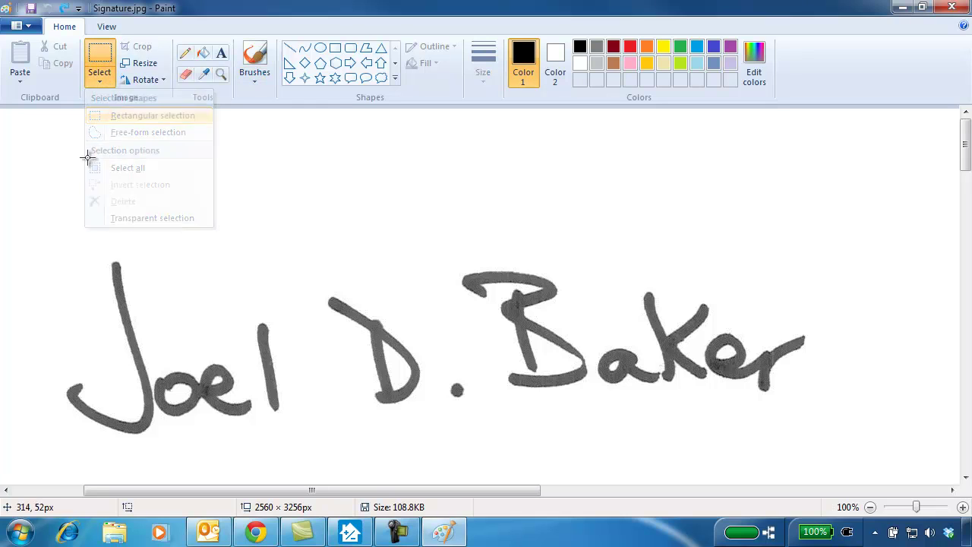
{"action": "mouse_move", "coordinate": [31, 219]}
{"action": "left_mouse_down"}
{"action": "mouse_move", "coordinate": [464, 370]}
{"action": "mouse_move", "coordinate": [835, 459]}
{"action": "left_mouse_up"}
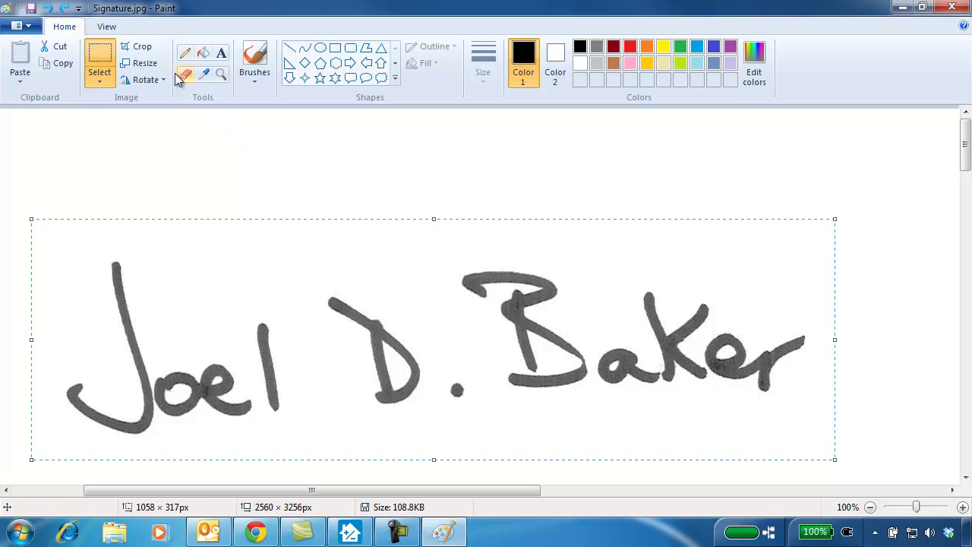
{"action": "left_click", "coordinate": [138, 47]}
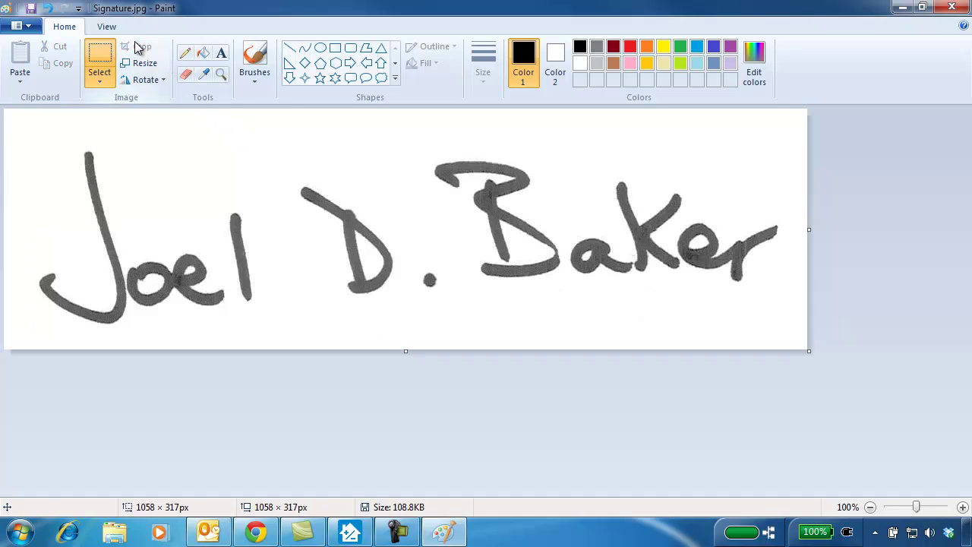
Save the cropped image to the Desktop, replacing the existing Signature.jpg
{"action": "left_click", "coordinate": [18, 28]}
{"action": "left_click", "coordinate": [52, 155]}
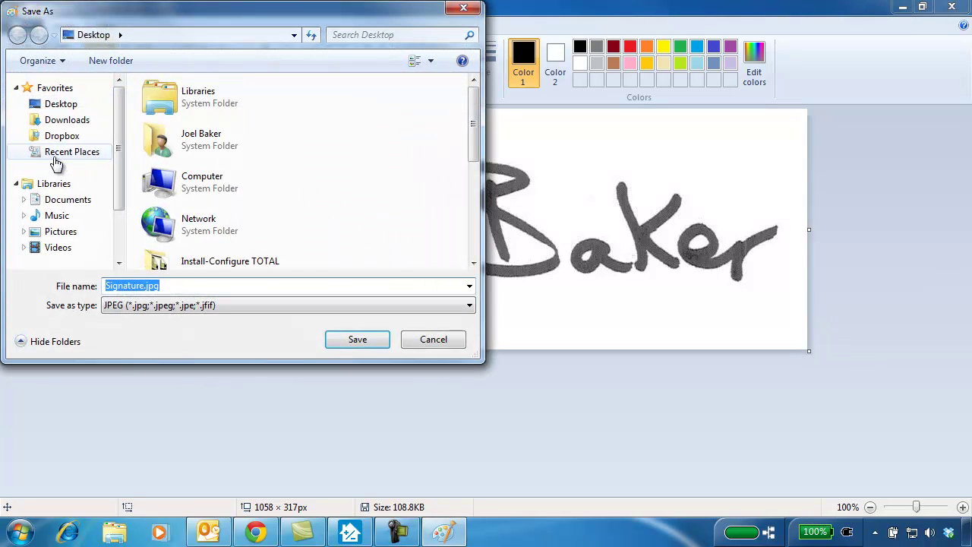
{"action": "left_click", "coordinate": [87, 104]}
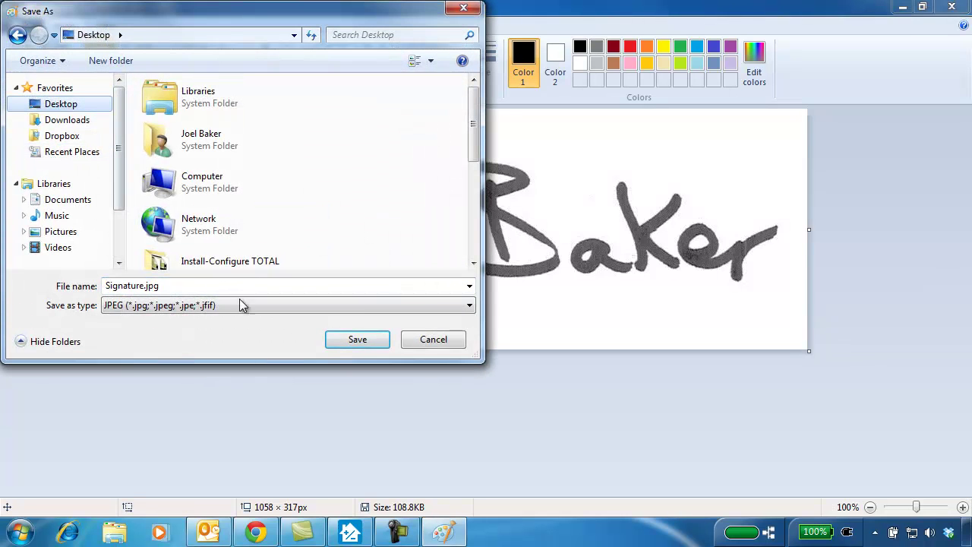
{"action": "left_click", "coordinate": [380, 347]}
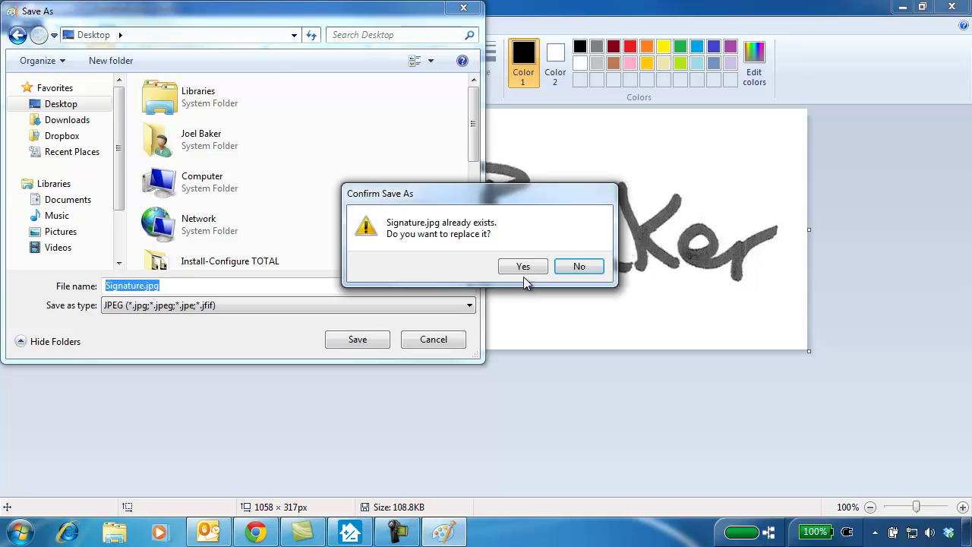
{"action": "left_click", "coordinate": [525, 267]}
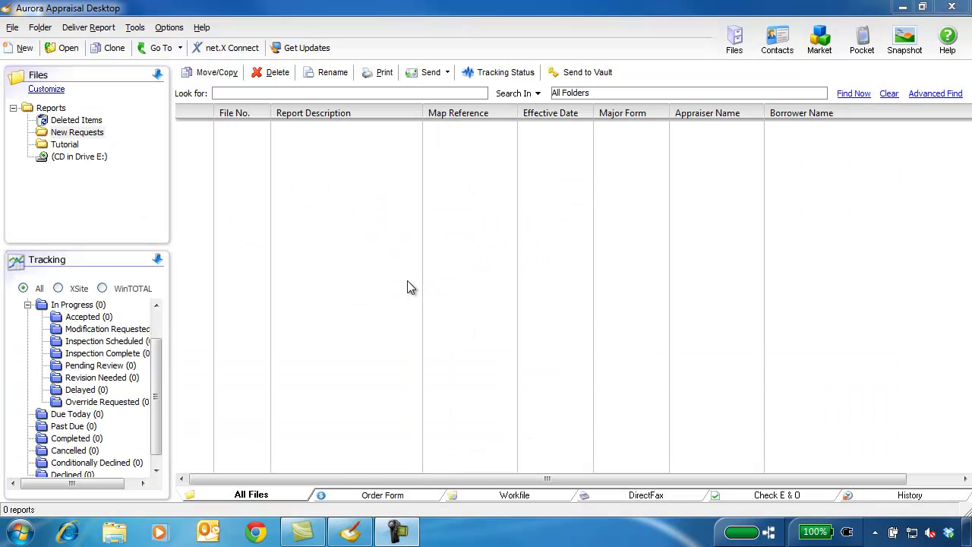
Open Configure WinTOTAL settings and edit the current user under Select a user
{"action": "left_click", "coordinate": [171, 29]}
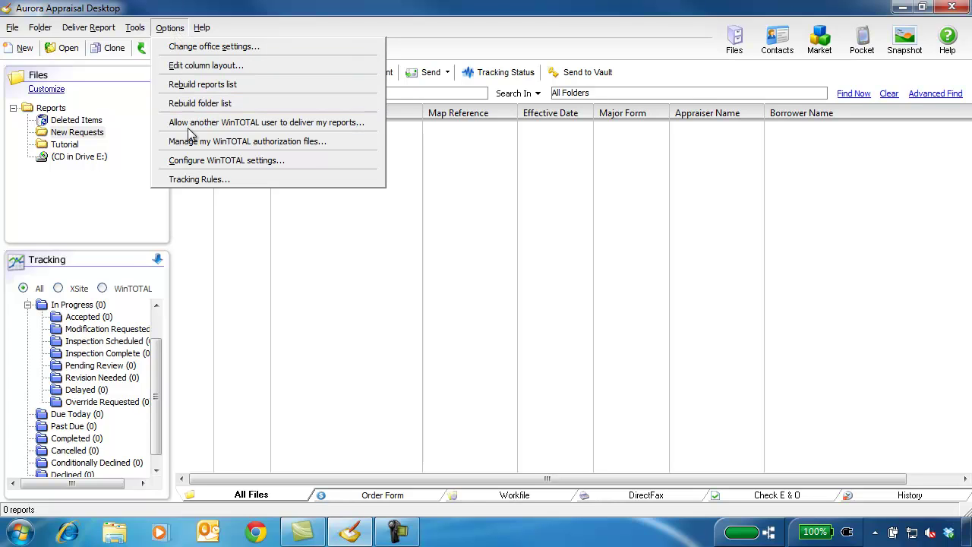
{"action": "left_click", "coordinate": [319, 163]}
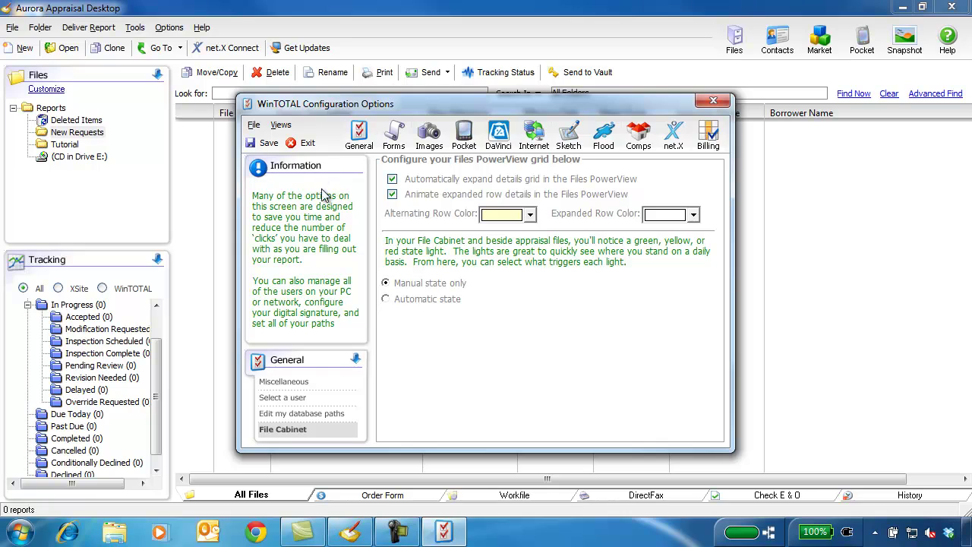
{"action": "left_click", "coordinate": [323, 399]}
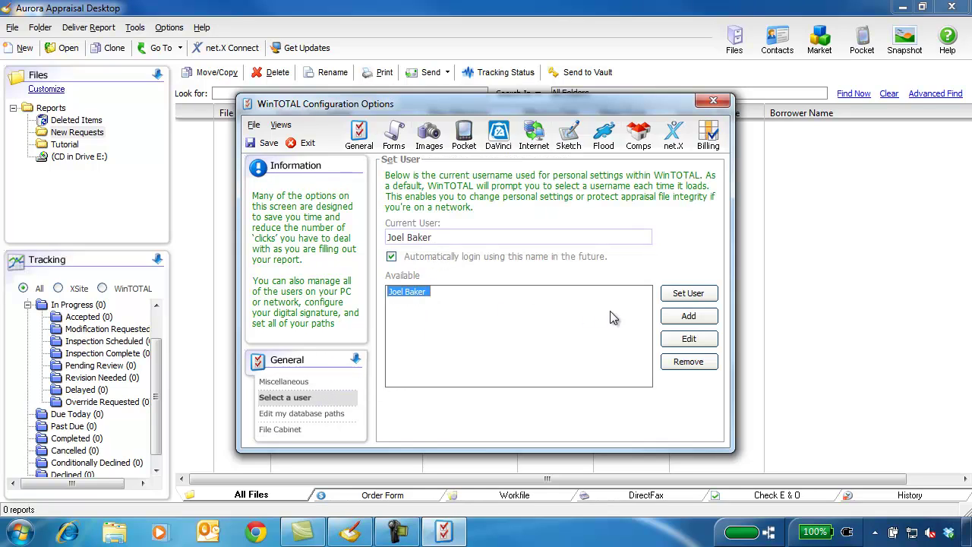
{"action": "left_click", "coordinate": [689, 338]}
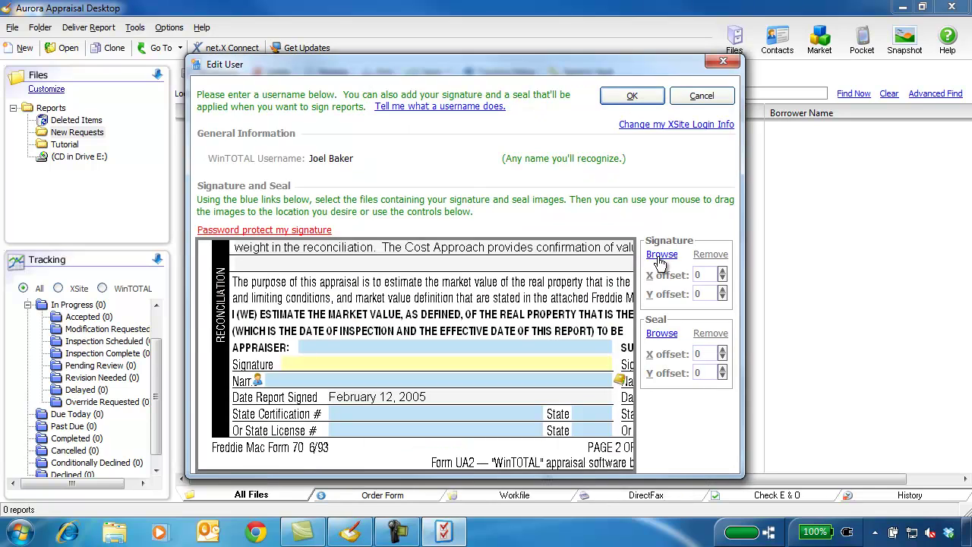
Load Desktop\Signature.jpg as the user's signature, place it on the signature line, and accept
{"action": "left_click", "coordinate": [660, 255]}
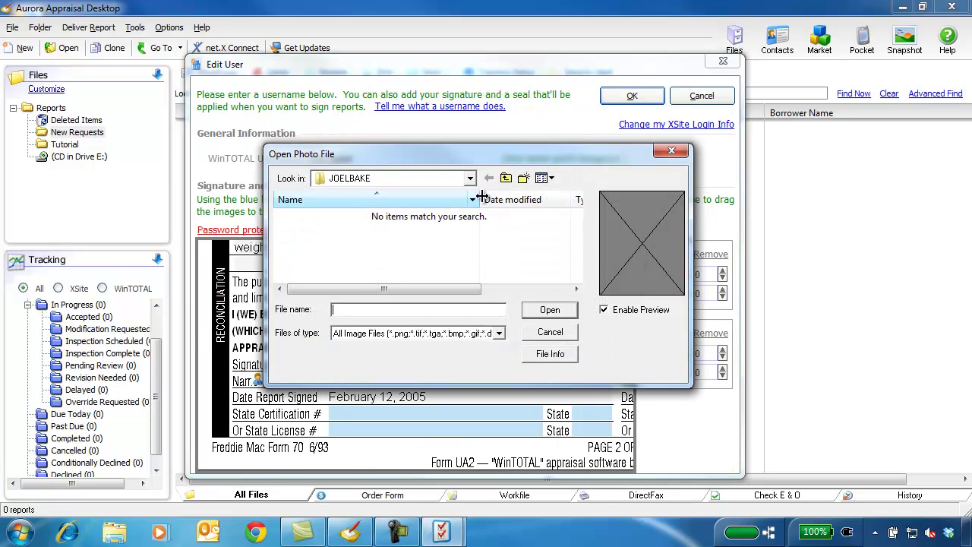
{"action": "left_click", "coordinate": [470, 179]}
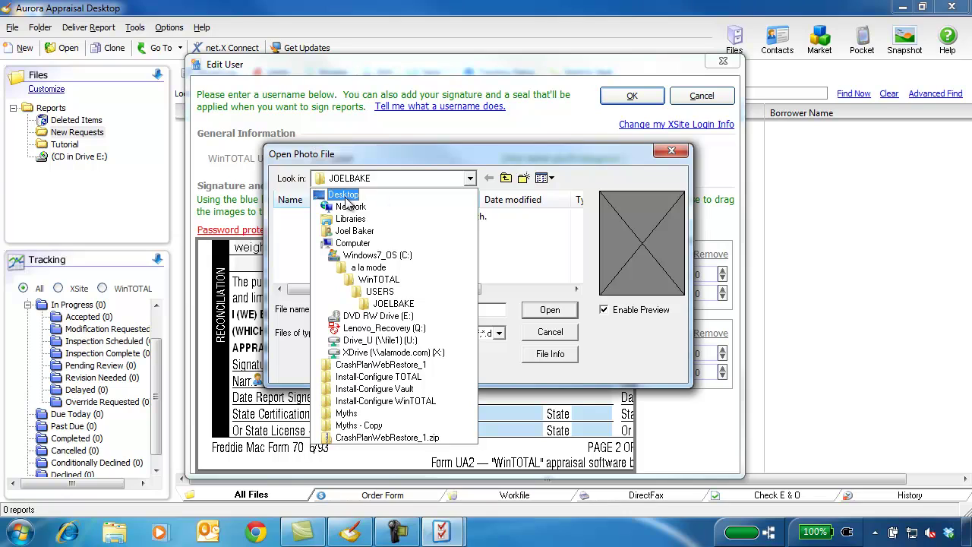
{"action": "left_click", "coordinate": [346, 197]}
{"action": "left_click_drag", "start_coordinate": [575, 218], "coordinate": [576, 275]}
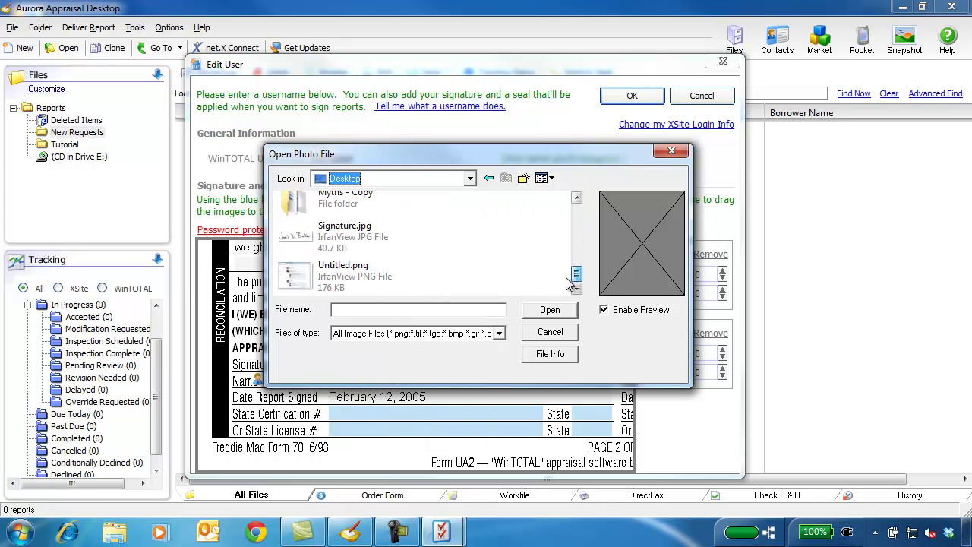
{"action": "left_click", "coordinate": [380, 242]}
{"action": "left_click", "coordinate": [550, 312]}
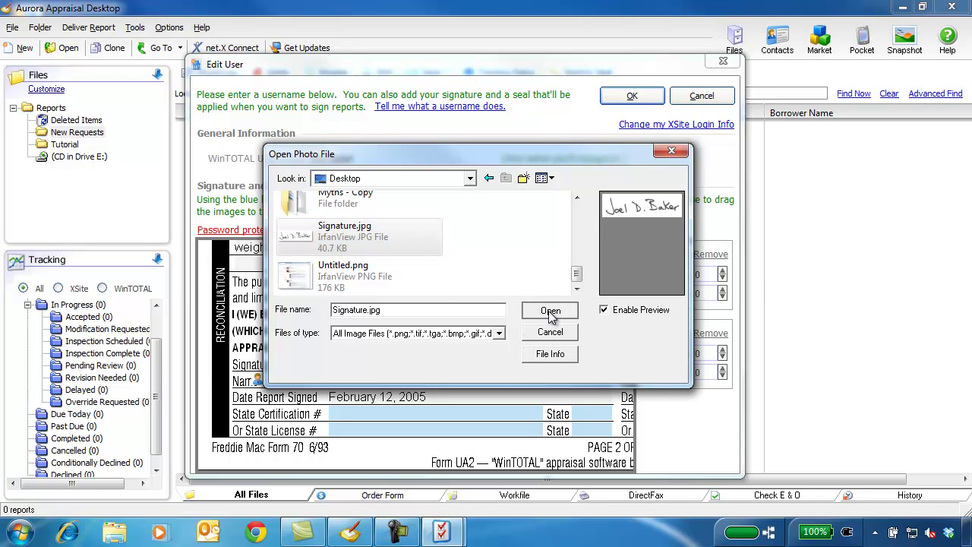
{"action": "mouse_move", "coordinate": [448, 386]}
{"action": "left_mouse_down"}
{"action": "mouse_move", "coordinate": [448, 353]}
{"action": "mouse_move", "coordinate": [451, 364]}
{"action": "left_mouse_up"}
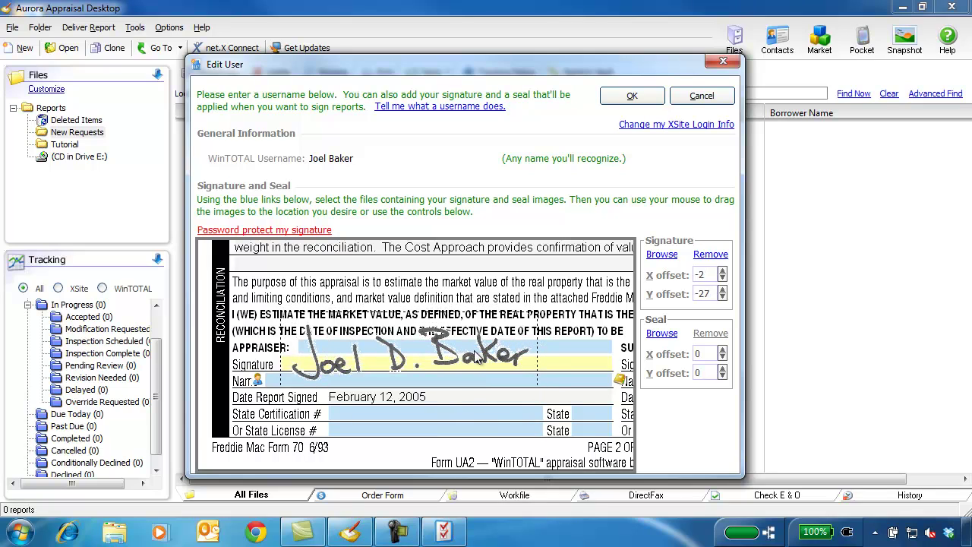
{"action": "left_click", "coordinate": [633, 102]}
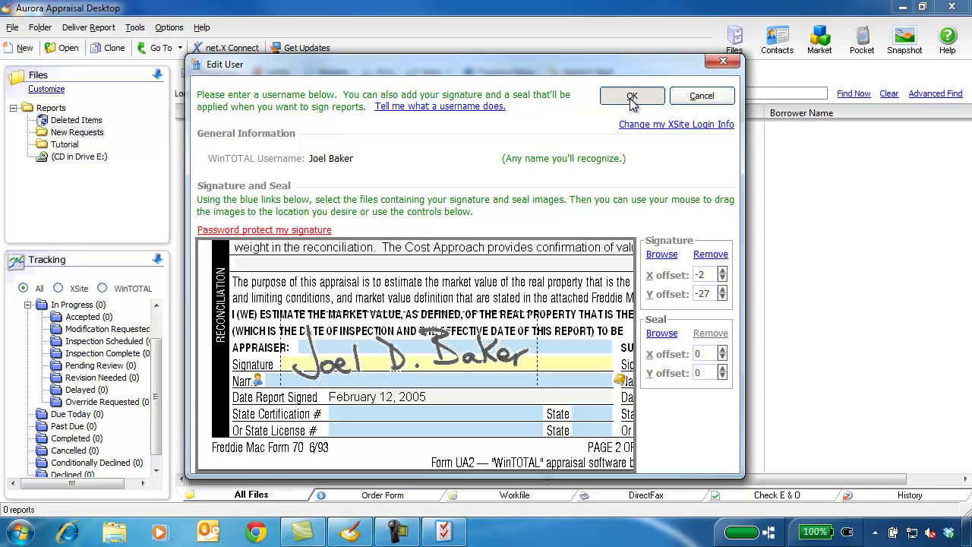